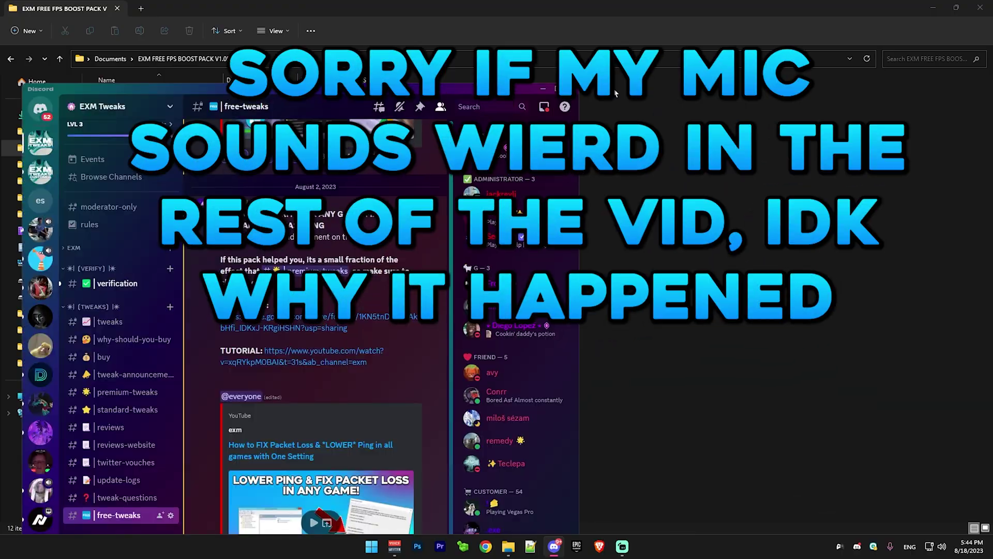
- Maximize Discord and highlight the 1.04 version in the FREE FPS BOOST PACK post title
{"action": "left_click", "coordinate": [555, 89]}
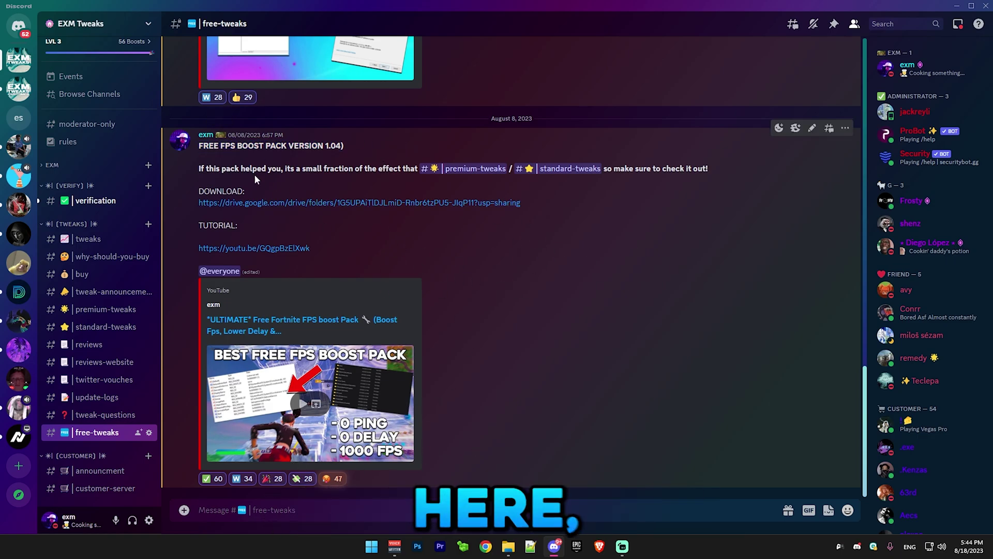
{"action": "left_click_drag", "start_coordinate": [188, 147], "coordinate": [315, 164]}
{"action": "left_click", "coordinate": [318, 240]}
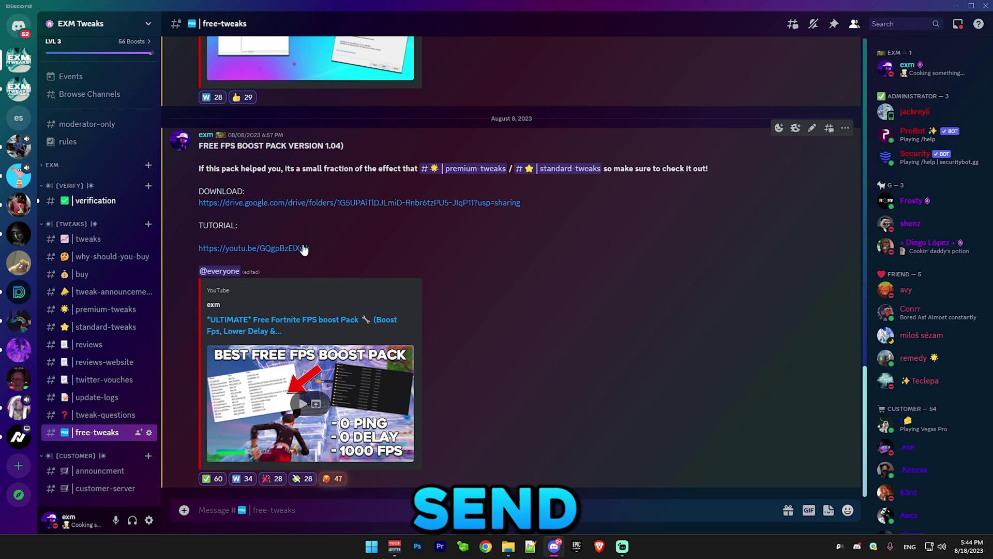
{"action": "double_click", "coordinate": [332, 147]}
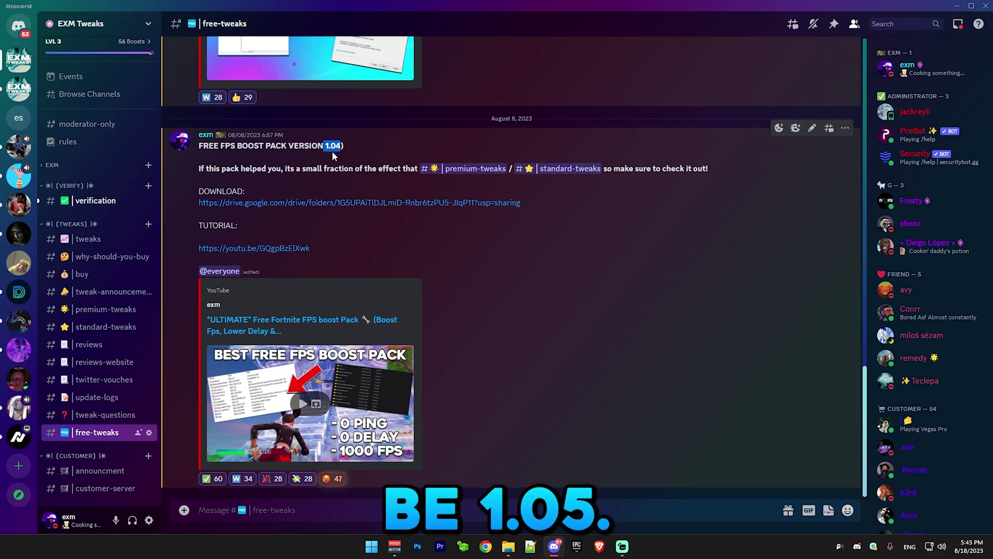
- Bring up the extracted pack folder and select, then deselect, all its items
{"action": "left_click", "coordinate": [957, 6]}
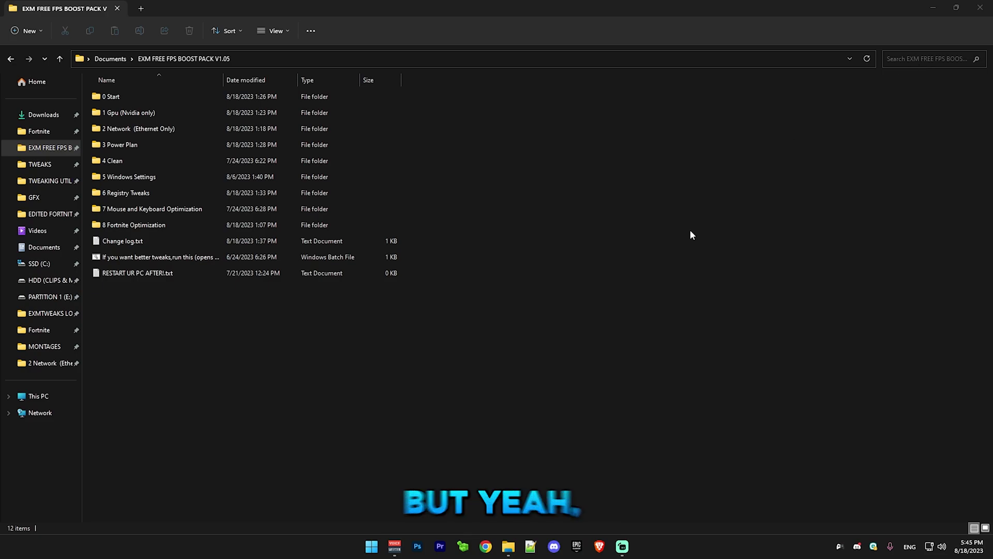
{"action": "left_click_drag", "start_coordinate": [369, 398], "coordinate": [142, 69]}
{"action": "left_click", "coordinate": [790, 273]}
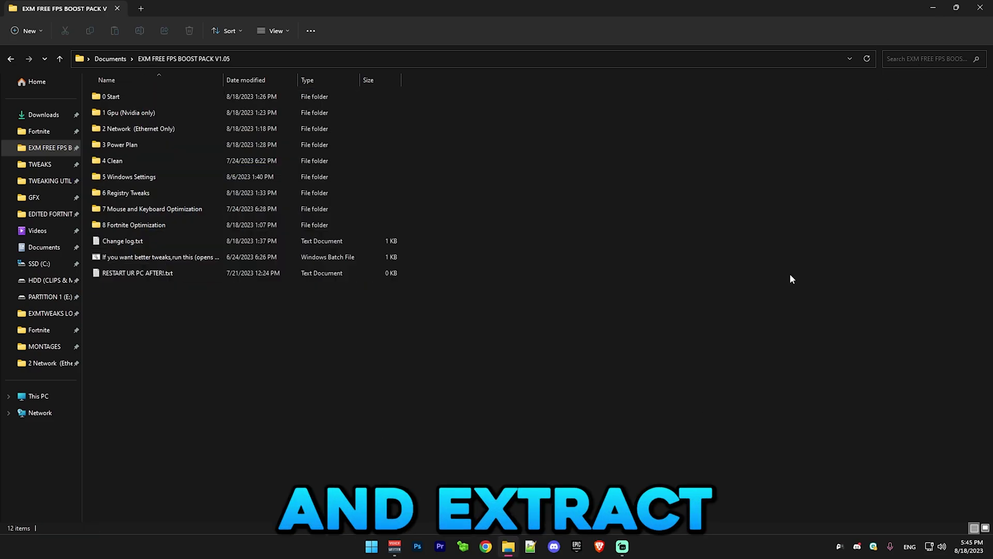
{"action": "left_click_drag", "start_coordinate": [229, 297], "coordinate": [131, 93]}
{"action": "left_click", "coordinate": [413, 353]}
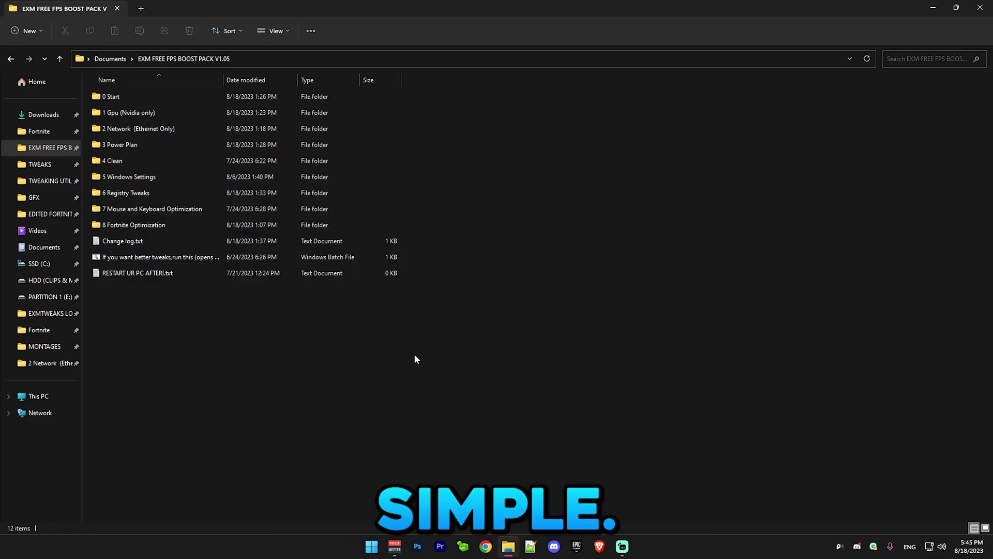
- Run Make a restore point .bat from the 0 Start folder as administrator
{"action": "double_click", "coordinate": [106, 97]}
{"action": "left_click", "coordinate": [123, 102]}
{"action": "right_click", "coordinate": [122, 101]}
{"action": "left_click", "coordinate": [155, 169]}
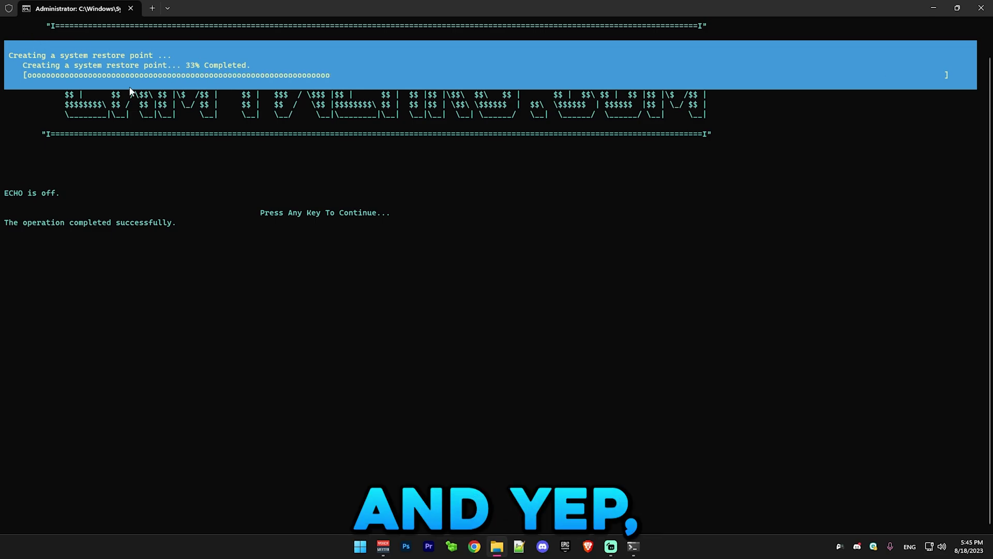
- Close the finished console and run the second restore-point script as administrator
{"action": "key", "text": "Return"}
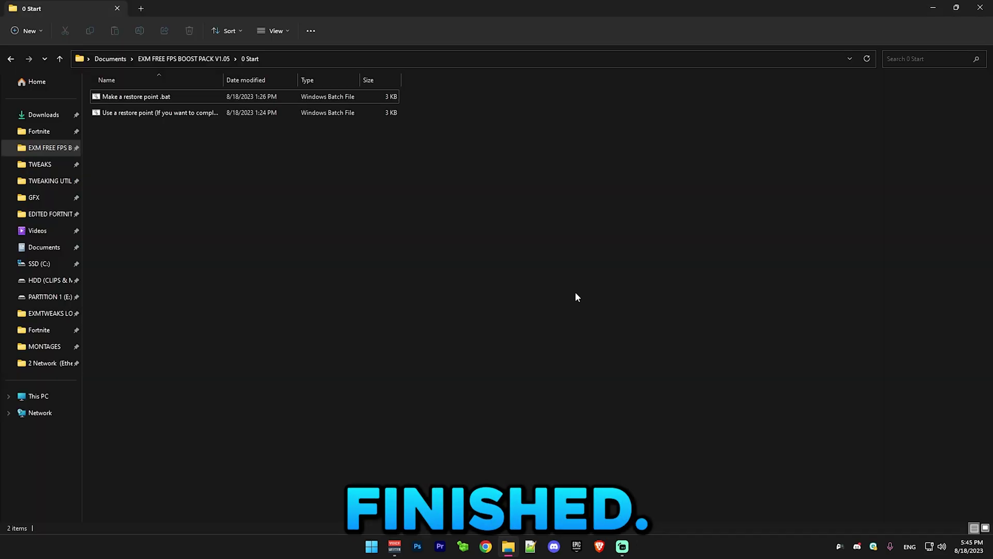
{"action": "right_click", "coordinate": [117, 111]}
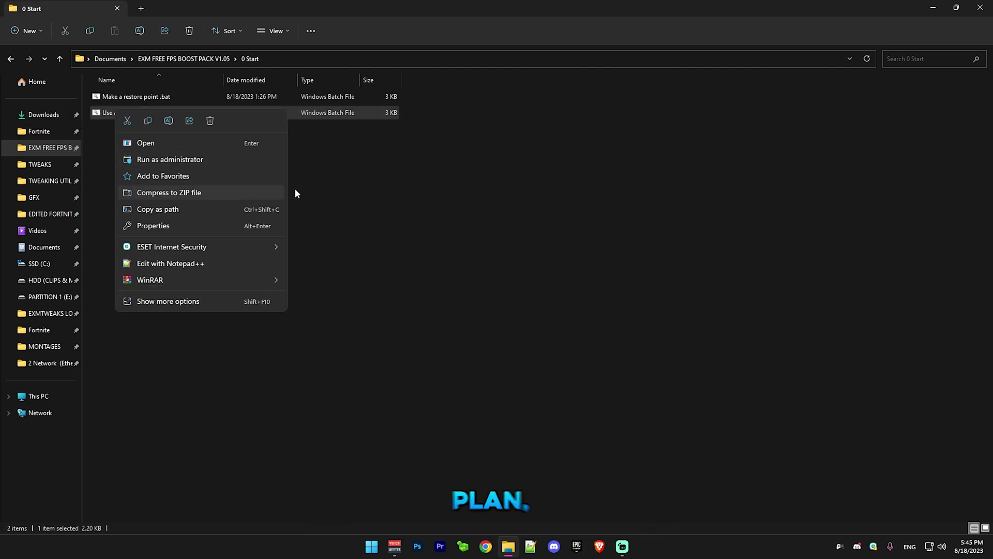
{"action": "key", "text": "Escape"}
{"action": "right_click", "coordinate": [183, 116]}
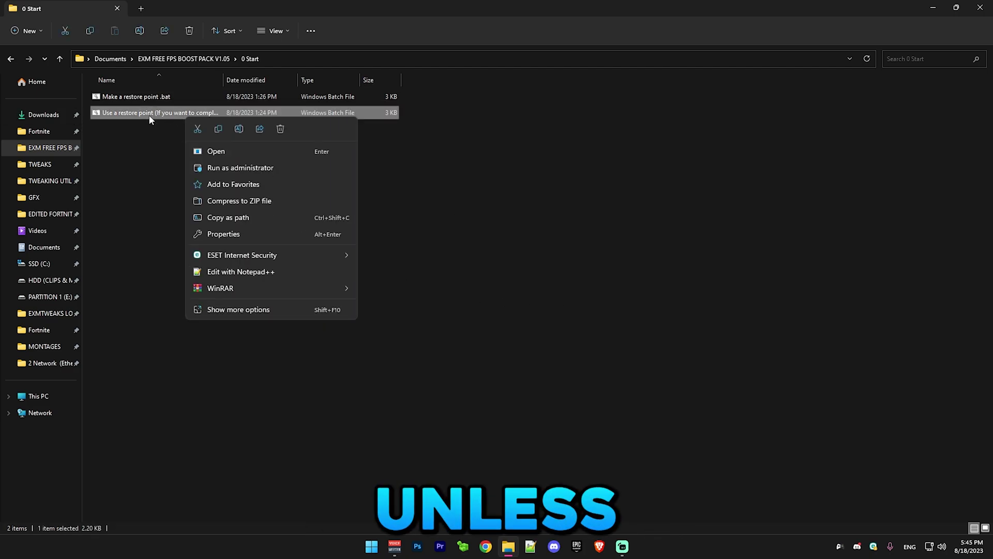
{"action": "key", "text": "Escape"}
{"action": "right_click", "coordinate": [122, 116]}
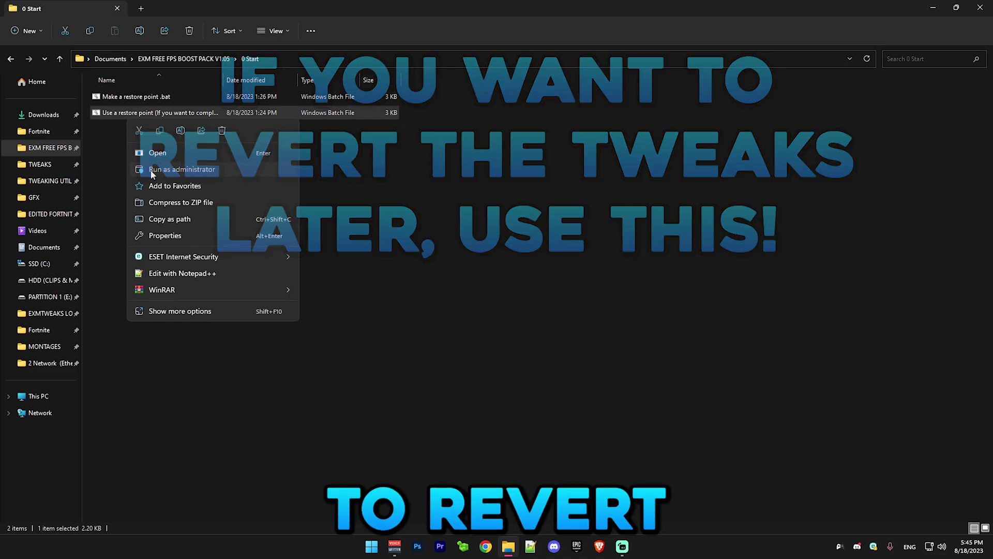
{"action": "left_click", "coordinate": [165, 175]}
- Check that Exm Restore Point is listed, cancel System Restore, and return to the pack folder
{"action": "left_click", "coordinate": [660, 132]}
{"action": "key", "text": "Return"}
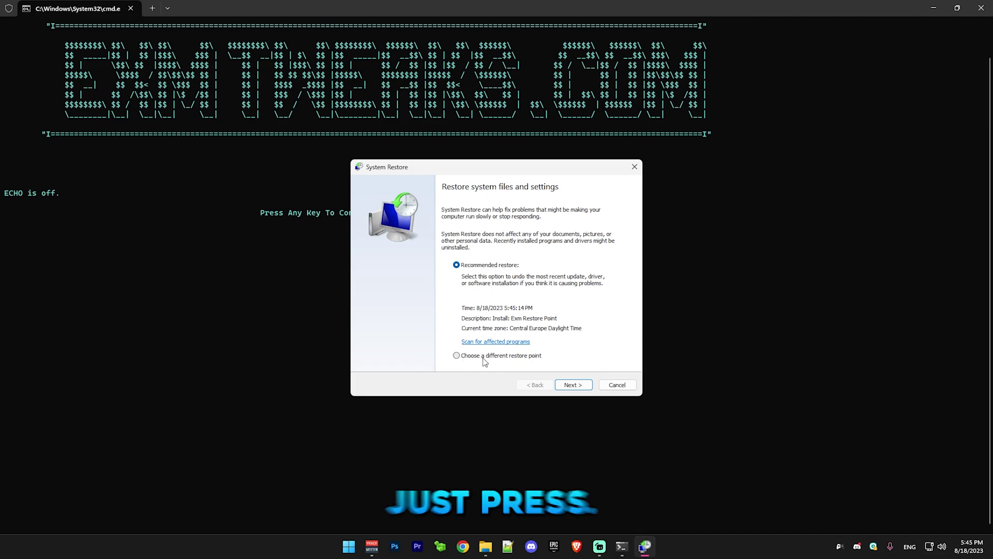
{"action": "key", "text": "Return"}
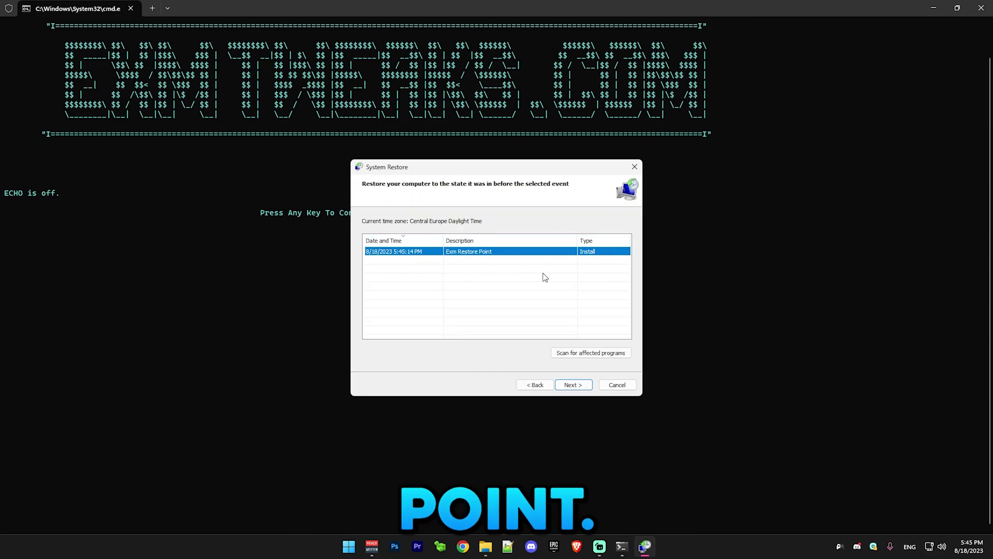
{"action": "left_click", "coordinate": [634, 166]}
{"action": "left_click", "coordinate": [981, 8]}
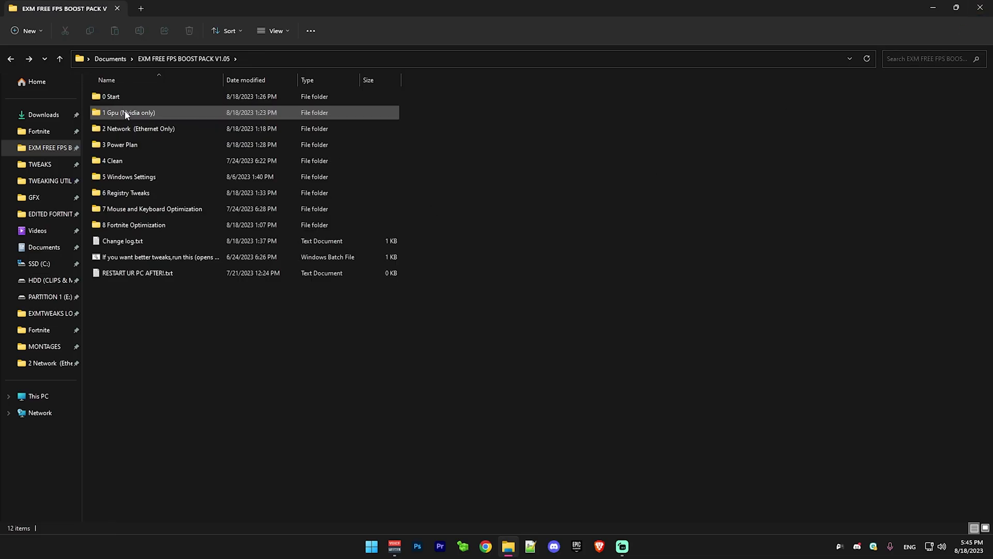
- Run NVIDIA Tweaks.bat in 1 Gpu (Nvidia only), accepting the profile import message
{"action": "double_click", "coordinate": [126, 114]}
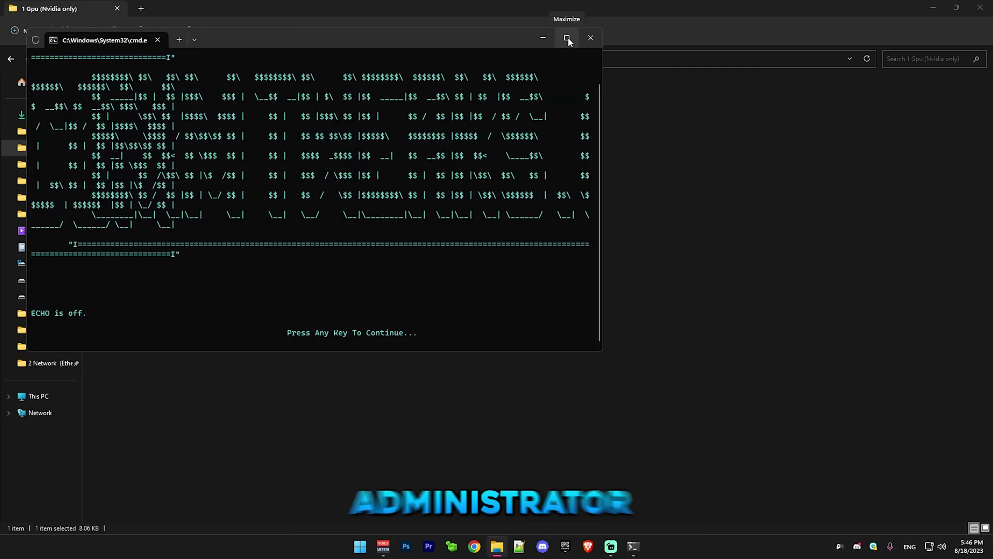
{"action": "left_click", "coordinate": [568, 37]}
{"action": "key", "text": "Return"}
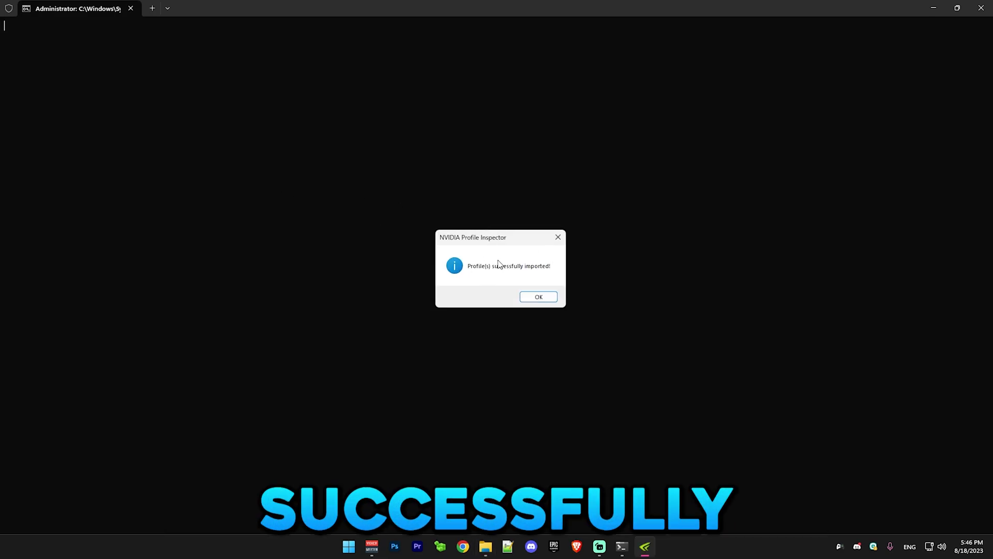
{"action": "left_click", "coordinate": [541, 296]}
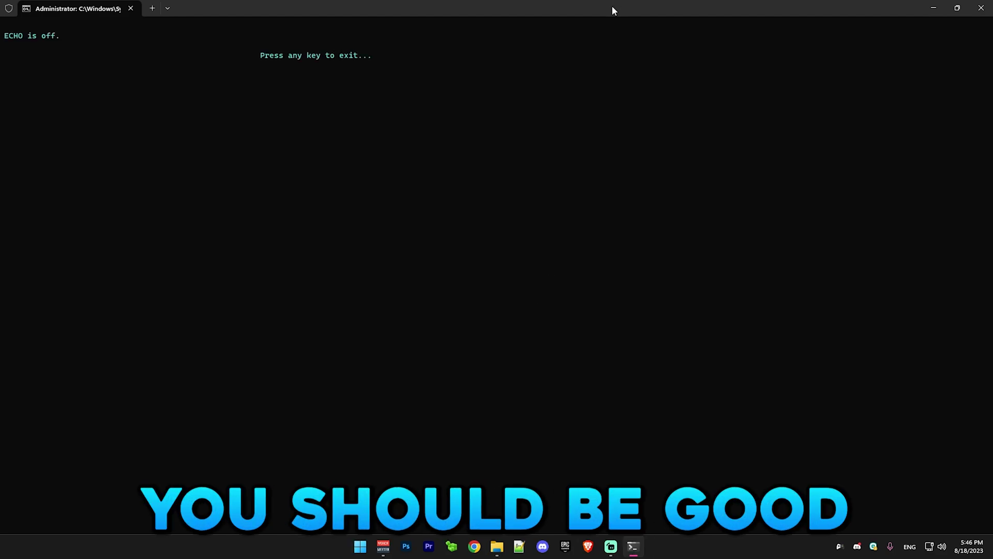
{"action": "key", "text": "Return"}
{"action": "left_click", "coordinate": [426, 334]}
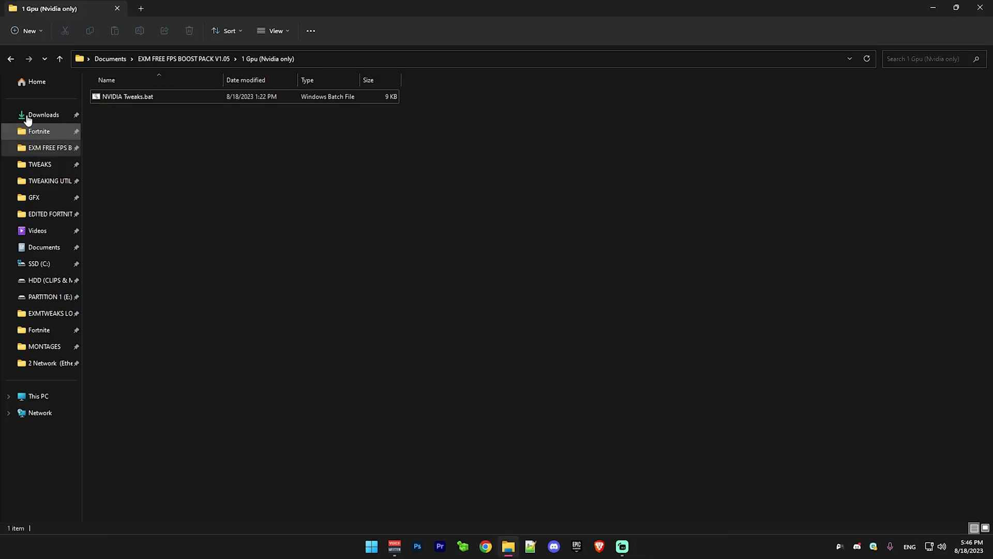
- Run Network tweaks.bat from 2 Network (Ethernet Only) as administrator until it finishes
{"action": "left_click", "coordinate": [10, 58]}
{"action": "left_click", "coordinate": [116, 134]}
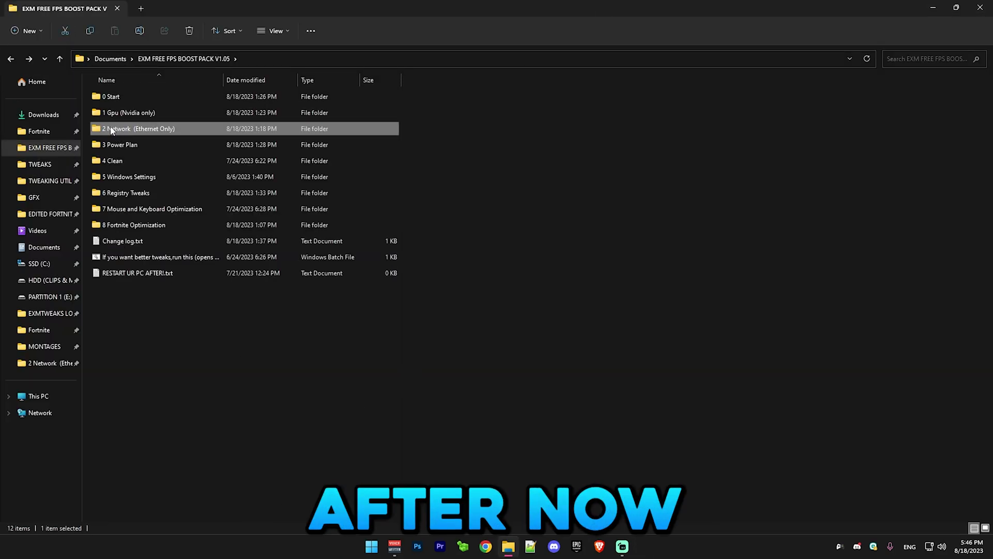
{"action": "left_click", "coordinate": [112, 130]}
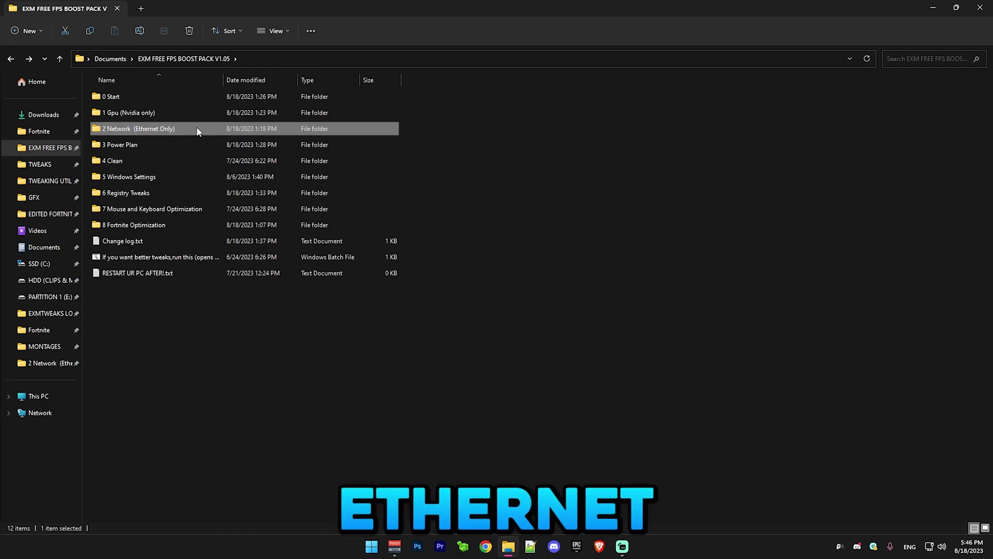
{"action": "key", "text": "Return"}
{"action": "key", "text": "Return"}
{"action": "right_click", "coordinate": [125, 98]}
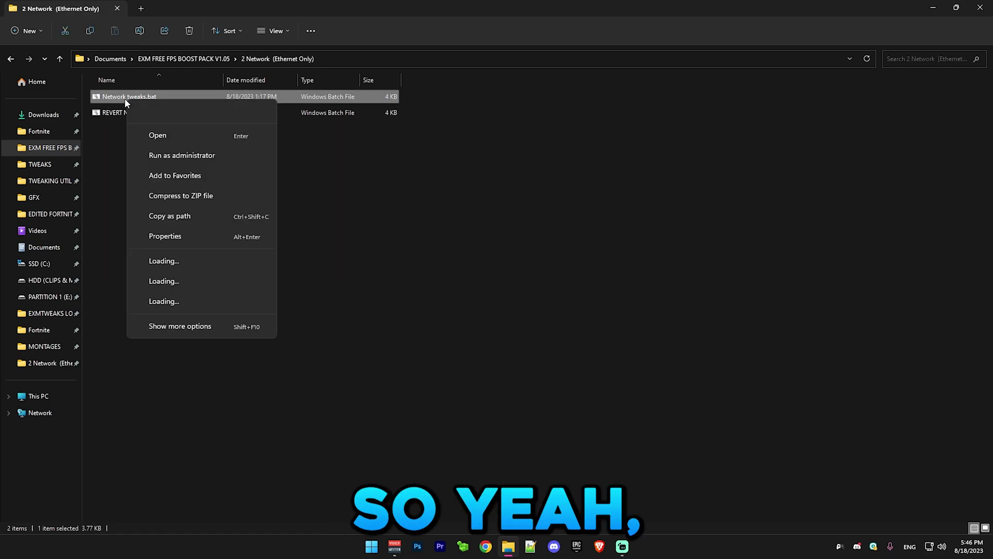
{"action": "left_click", "coordinate": [170, 153]}
{"action": "key", "text": "Return"}
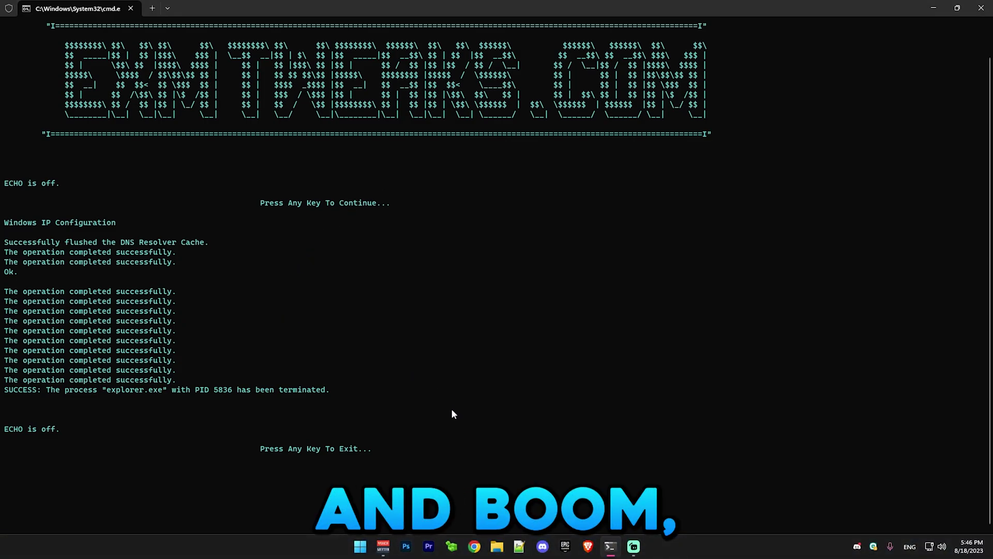
{"action": "key", "text": "Return"}
- Reopen File Explorer after its restart and navigate back to the pack's main folder
{"action": "left_click", "coordinate": [507, 548]}
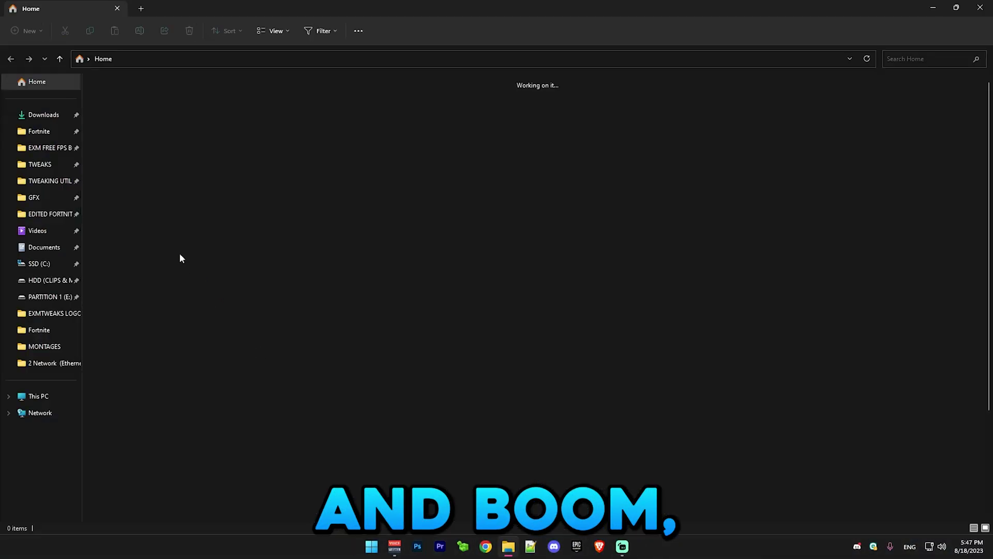
{"action": "left_click", "coordinate": [21, 150]}
{"action": "left_click", "coordinate": [129, 132]}
{"action": "double_click", "coordinate": [129, 129]}
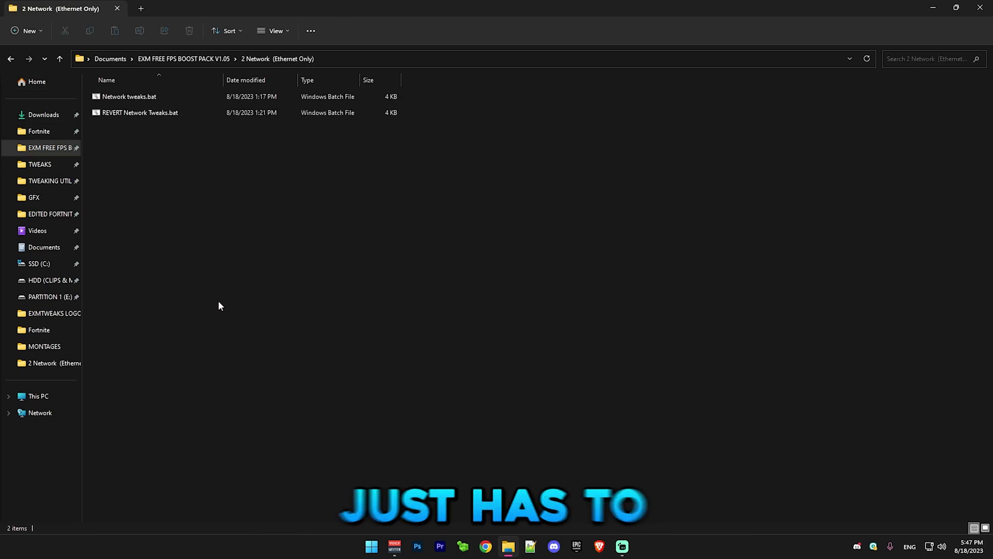
{"action": "left_click_drag", "start_coordinate": [217, 303], "coordinate": [143, 185]}
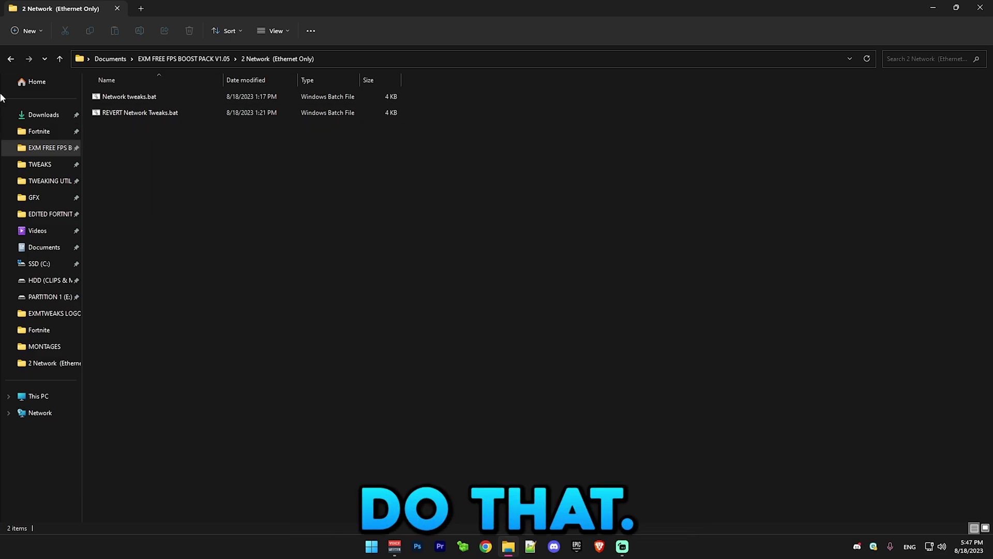
{"action": "key", "text": "BackSpace"}
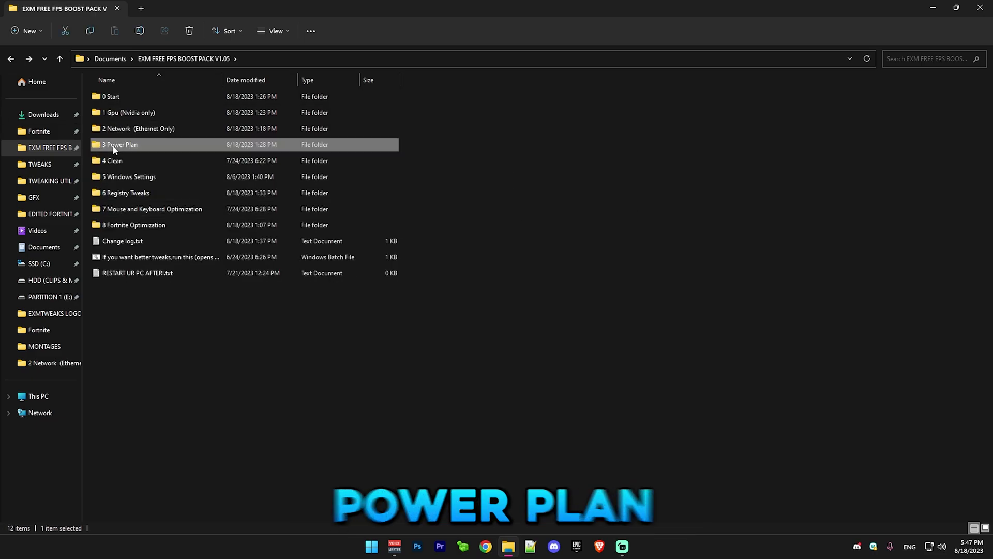
- Run the Apply Ultimate Performance Power Plan script from the 3 Power Plan folder
{"action": "double_click", "coordinate": [117, 143]}
{"action": "left_click", "coordinate": [143, 115]}
{"action": "right_click", "coordinate": [143, 117]}
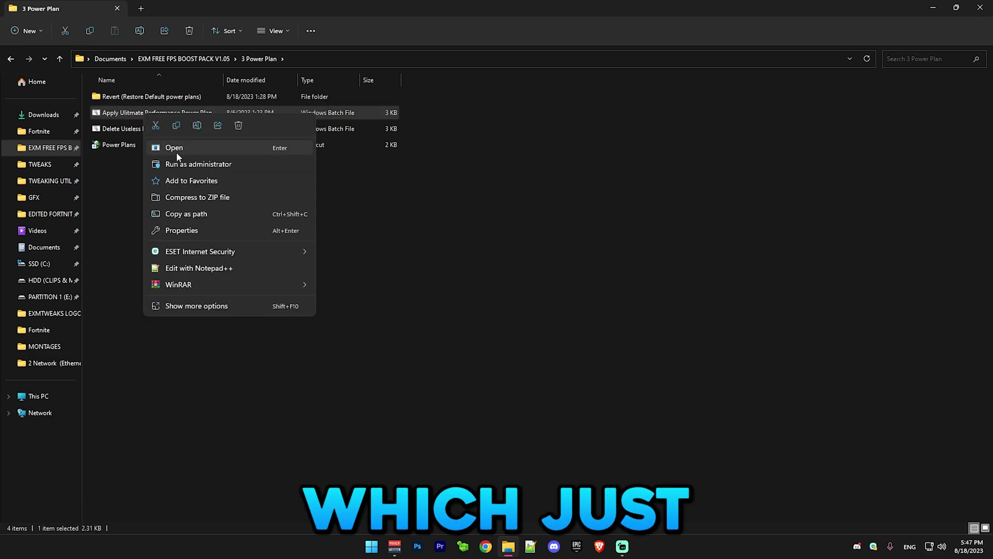
{"action": "left_click", "coordinate": [176, 152]}
{"action": "double_click", "coordinate": [648, 125]}
{"action": "key", "text": "space"}
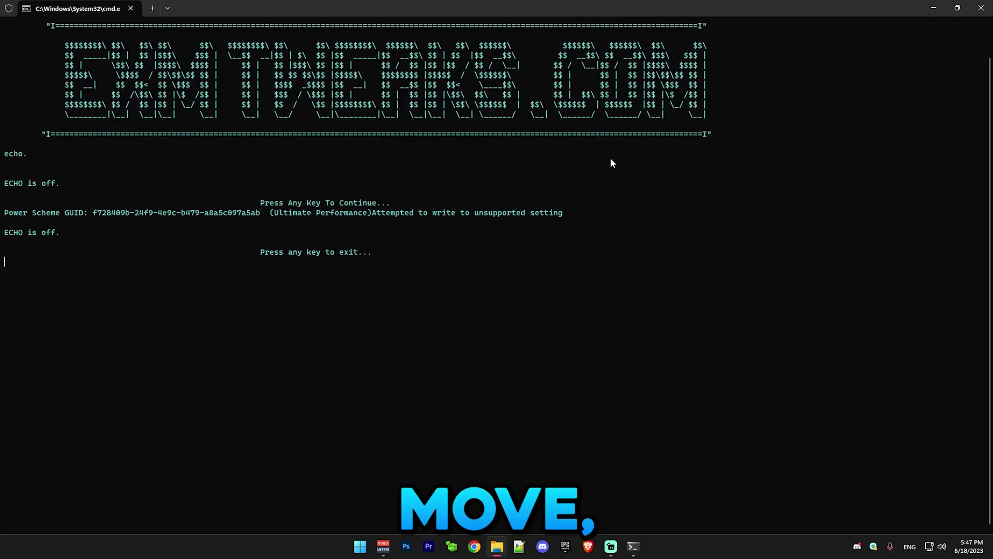
{"action": "key", "text": "space"}
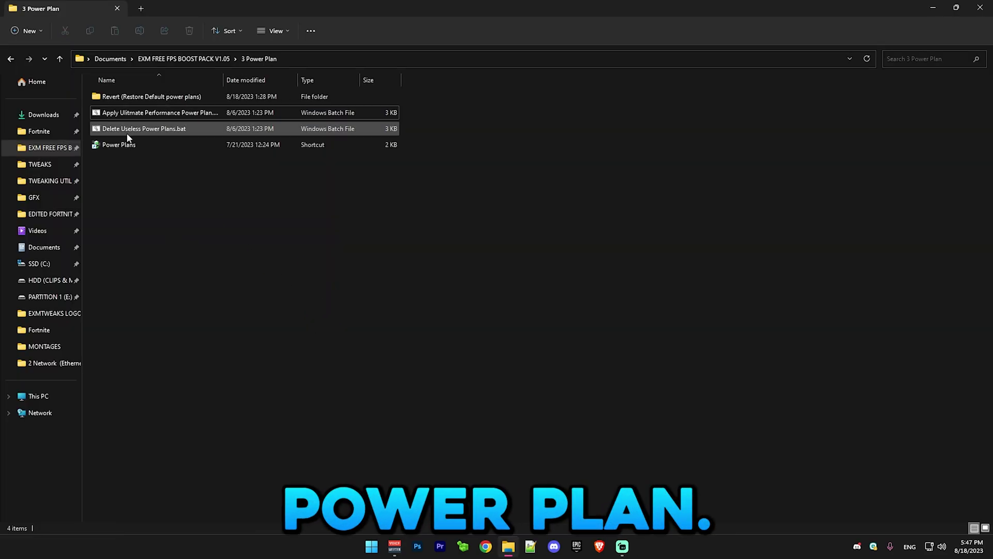
- Run Delete Useless Power Plans.bat as administrator to completion
{"action": "right_click", "coordinate": [122, 126]}
{"action": "left_click", "coordinate": [153, 176]}
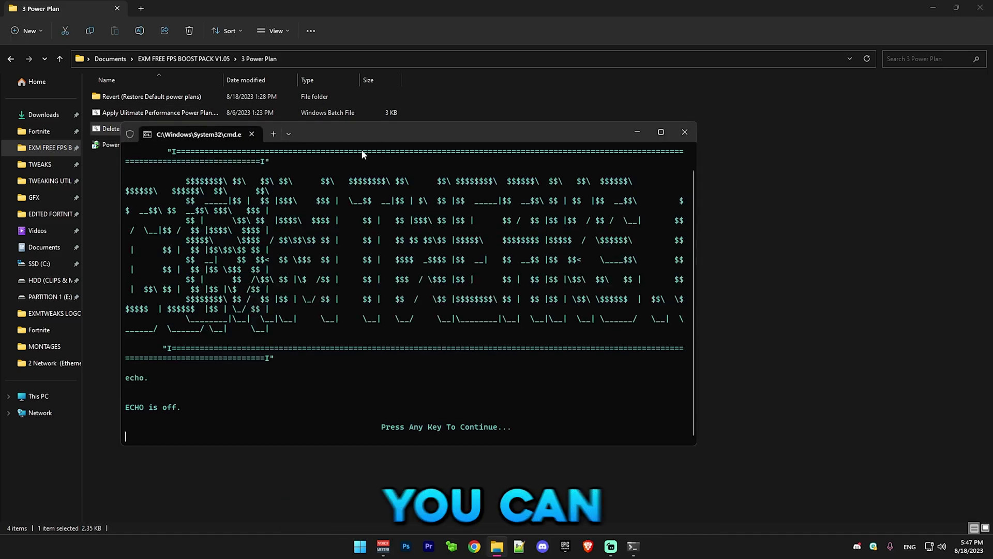
{"action": "left_click", "coordinate": [661, 136]}
{"action": "key", "text": "space"}
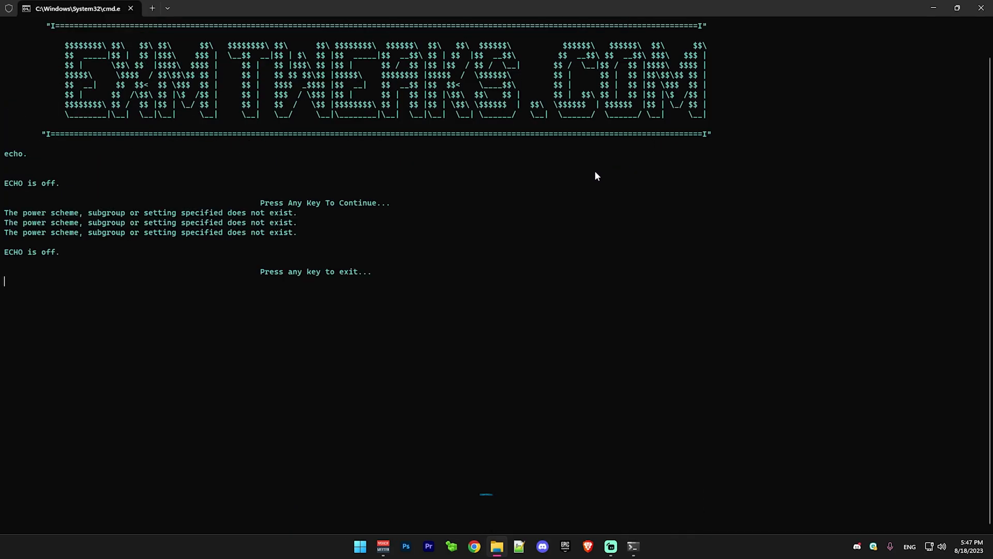
{"action": "key", "text": "space"}
{"action": "left_click", "coordinate": [114, 147]}
- Activate Exm Premium Power Plan and delete the Ultimate Performance plan in Power Options
{"action": "double_click", "coordinate": [113, 147]}
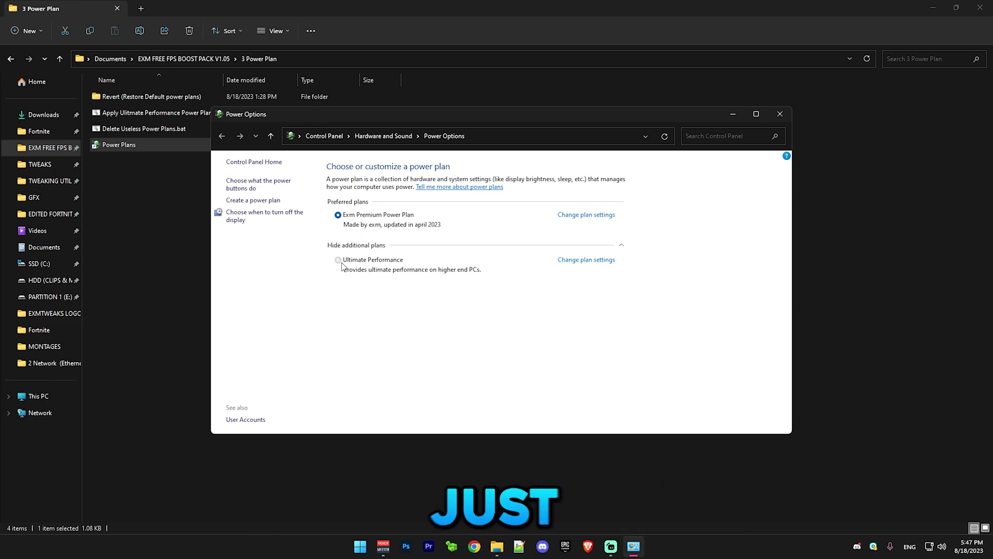
{"action": "left_click", "coordinate": [345, 217]}
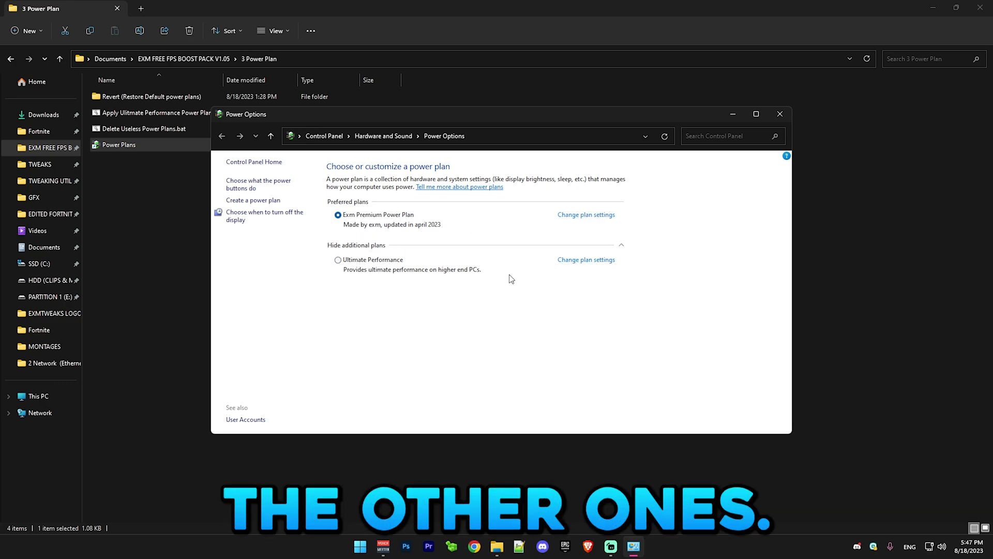
{"action": "left_click", "coordinate": [589, 261]}
{"action": "left_click", "coordinate": [366, 262]}
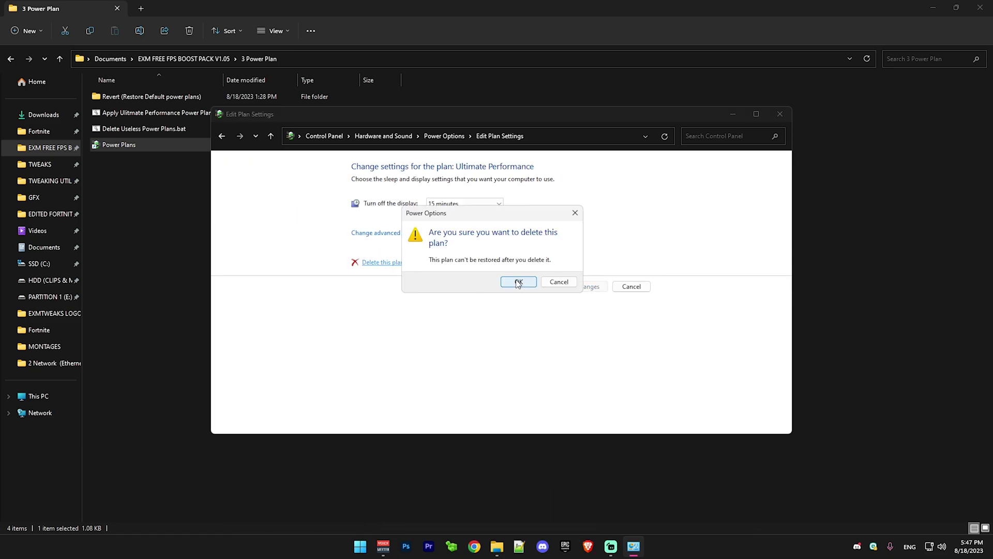
{"action": "left_click", "coordinate": [517, 283]}
{"action": "left_click", "coordinate": [780, 113]}
- Check the Revert (Restore Default power plans) folder, then go back to the pack's main folder
{"action": "left_click", "coordinate": [150, 96]}
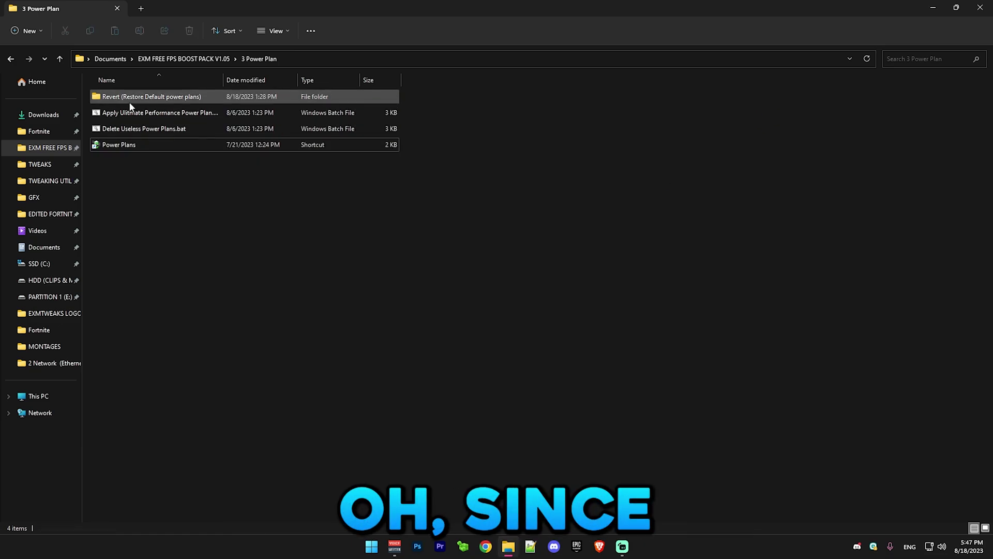
{"action": "double_click", "coordinate": [133, 97]}
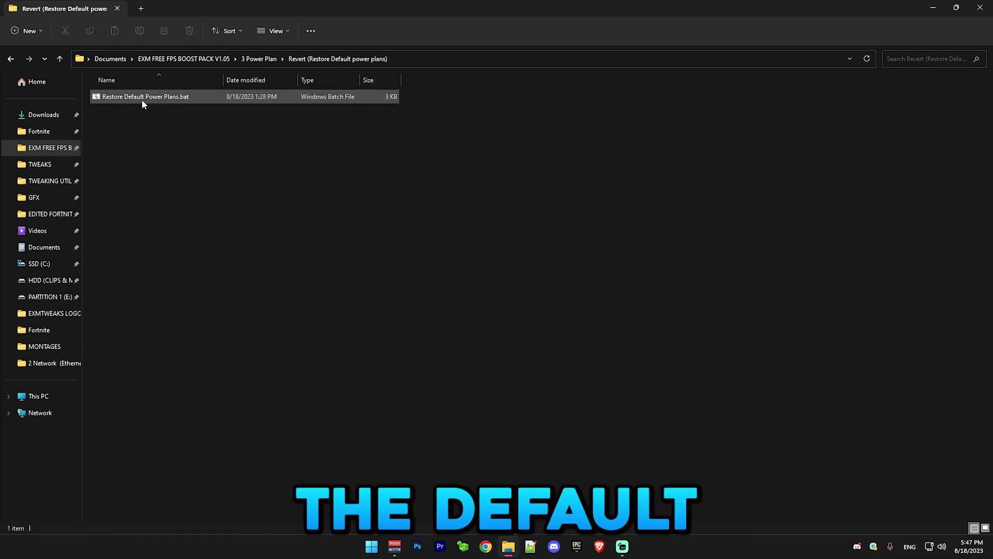
{"action": "left_click", "coordinate": [11, 58]}
{"action": "left_click", "coordinate": [10, 59]}
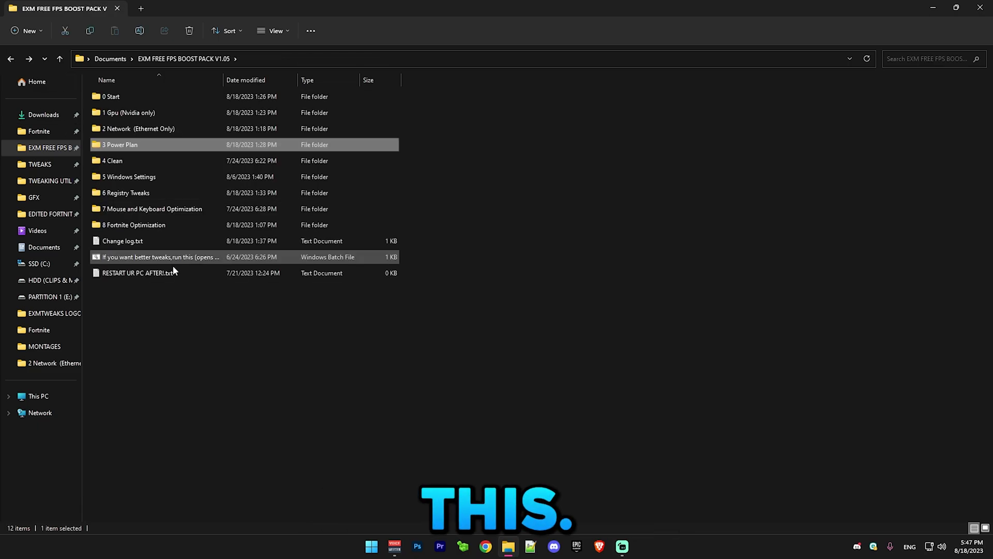
- Run Clean.bat from 4 Clean as administrator, letting Disk Cleanup delete the selected files on C:
{"action": "double_click", "coordinate": [99, 162]}
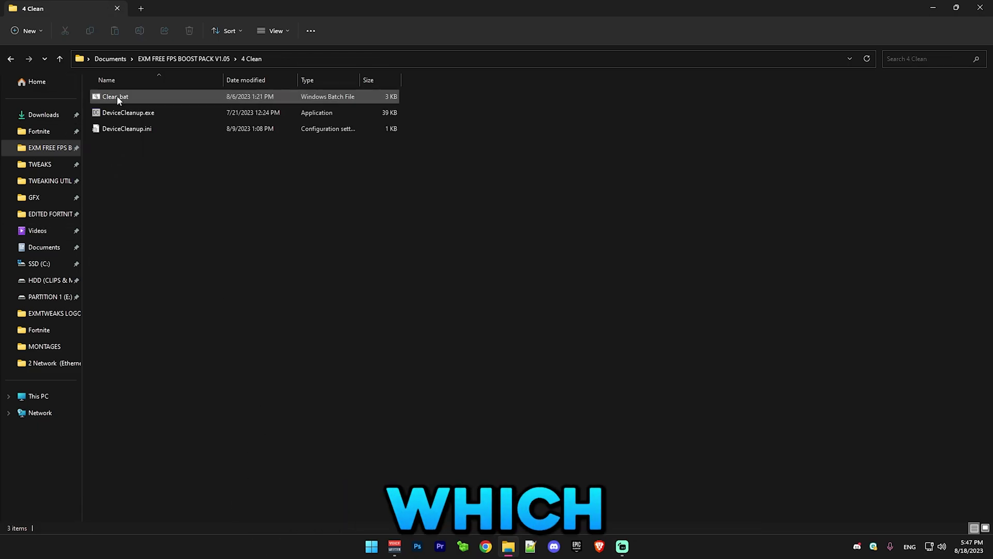
{"action": "right_click", "coordinate": [111, 97]}
{"action": "left_click", "coordinate": [158, 146]}
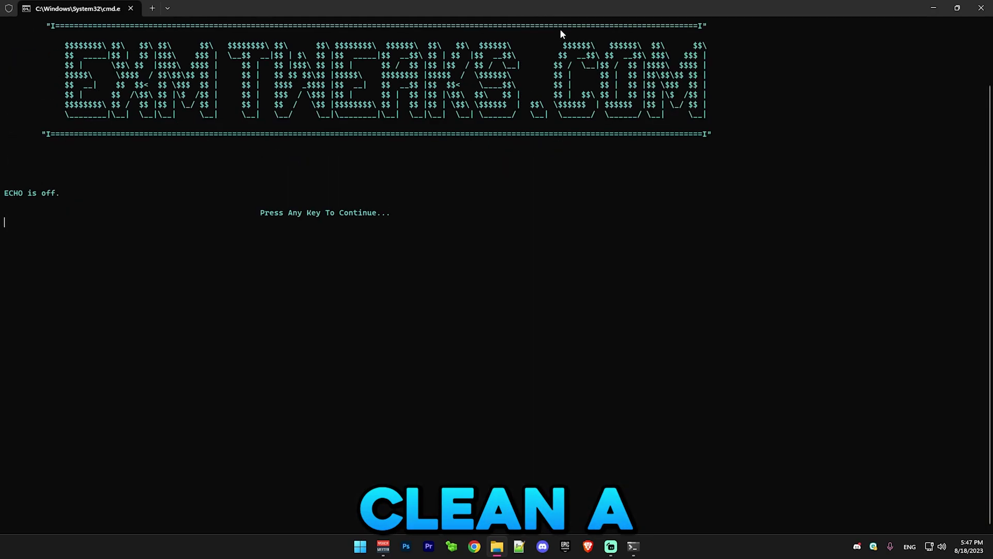
{"action": "left_click", "coordinate": [458, 289]}
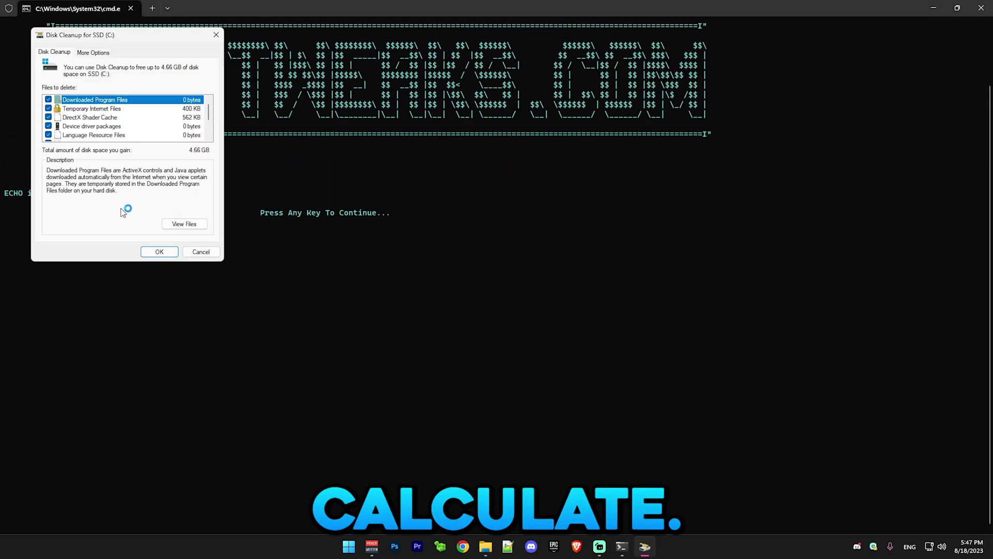
{"action": "scroll", "coordinate": [113, 125], "scroll_direction": "down", "scroll_amount": 2}
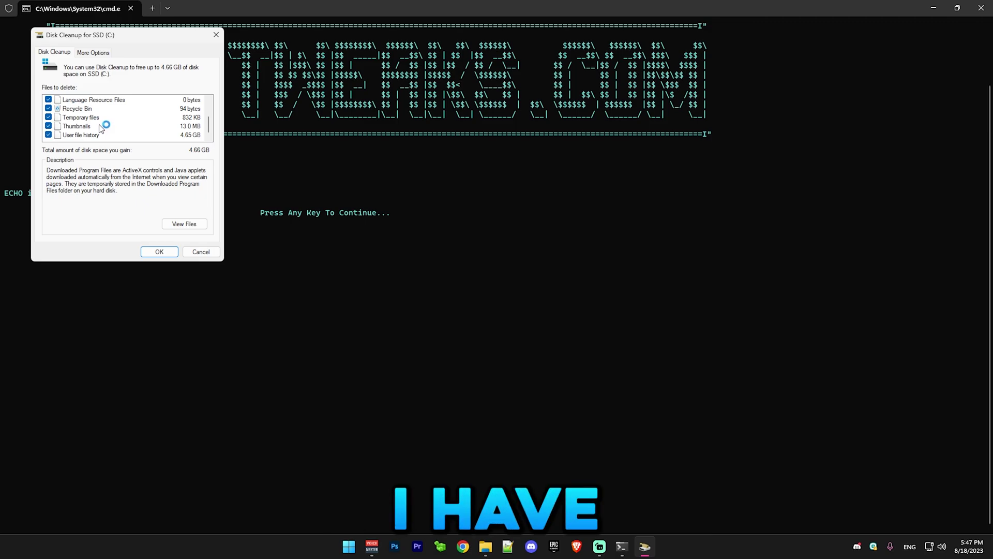
{"action": "scroll", "coordinate": [117, 129], "scroll_direction": "up", "scroll_amount": 2}
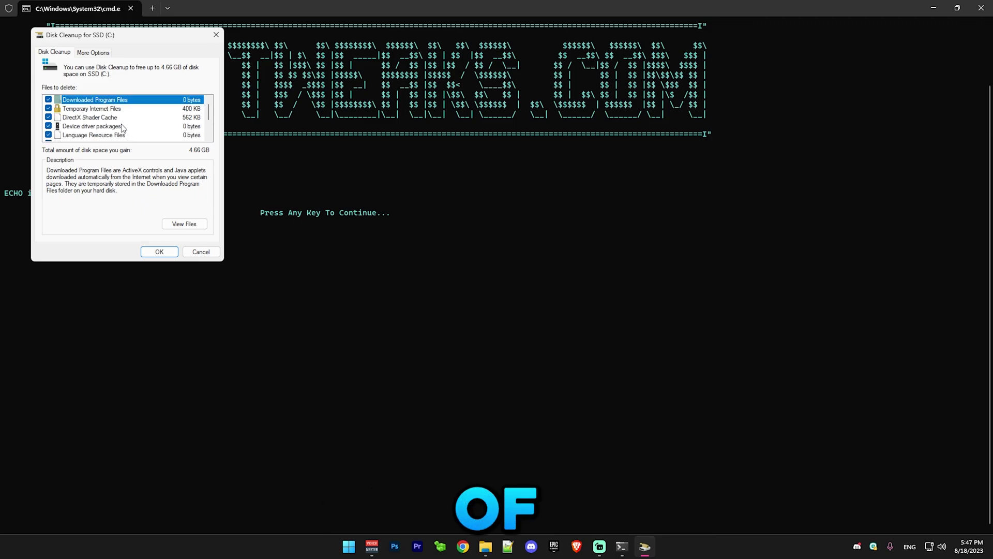
{"action": "left_click", "coordinate": [159, 253]}
{"action": "left_click", "coordinate": [511, 278]}
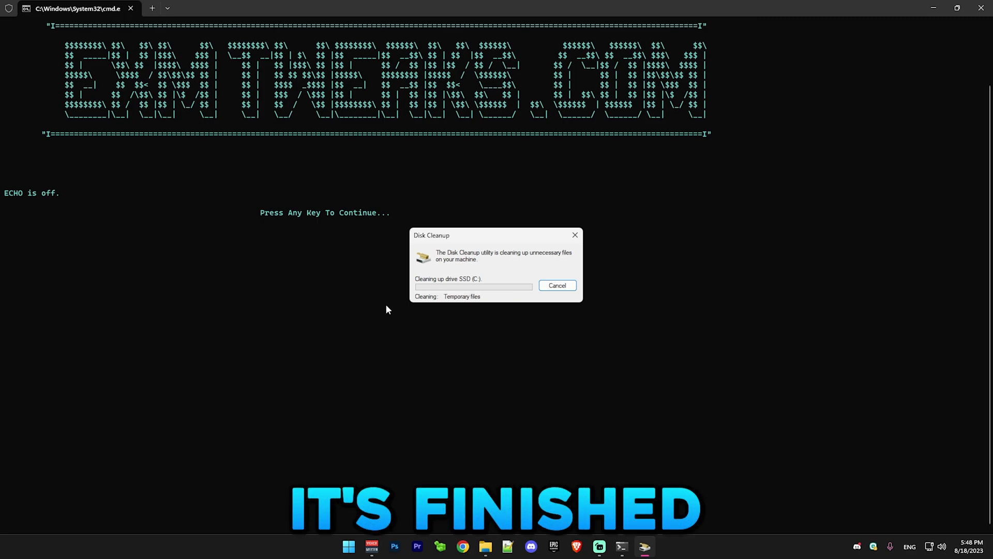
{"action": "key", "text": "Return"}
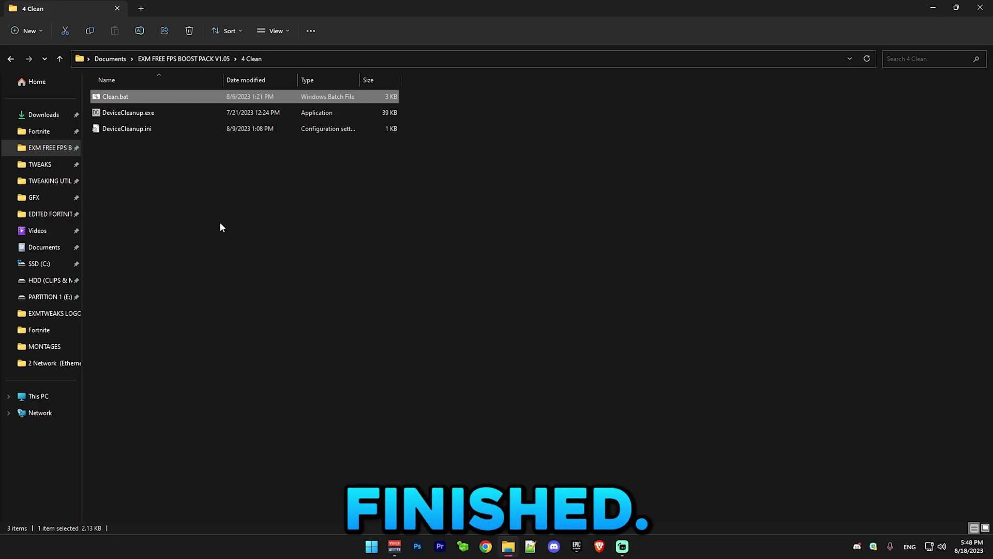
- Remove both non-present Generic volume shadow copy devices using DeviceCleanup.exe, then go back to the main folder
{"action": "right_click", "coordinate": [129, 114]}
{"action": "left_click", "coordinate": [161, 166]}
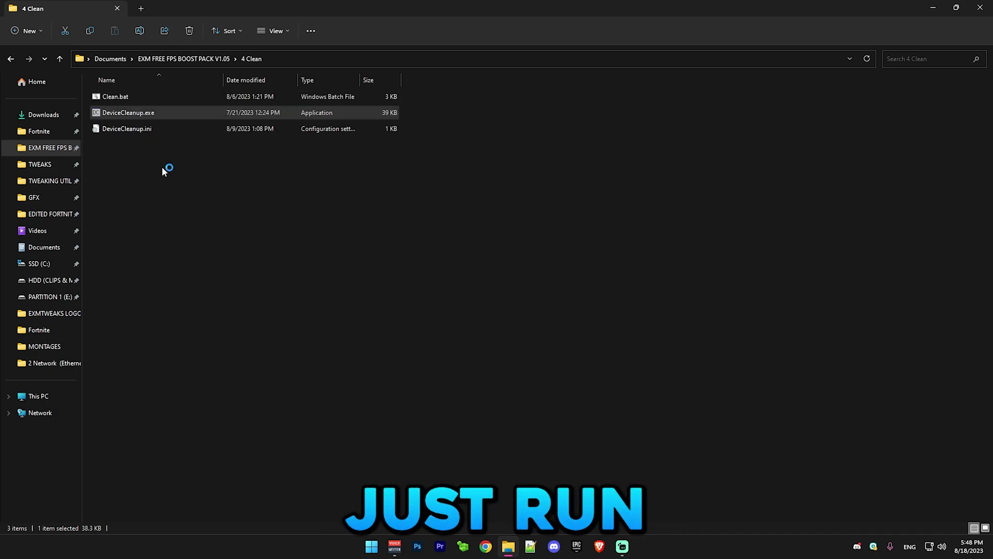
{"action": "key", "text": "ctrl+a"}
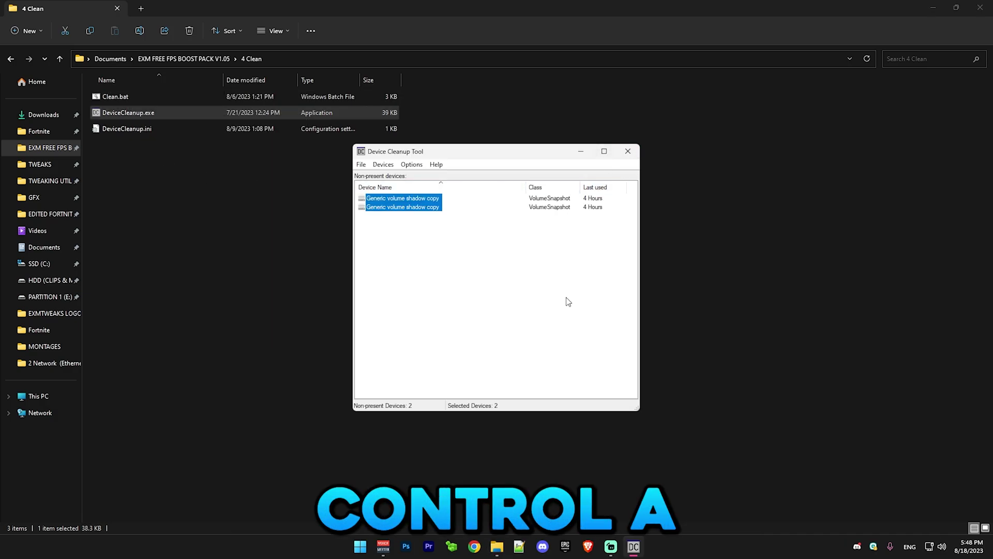
{"action": "left_click", "coordinate": [383, 164]}
{"action": "left_click", "coordinate": [394, 176]}
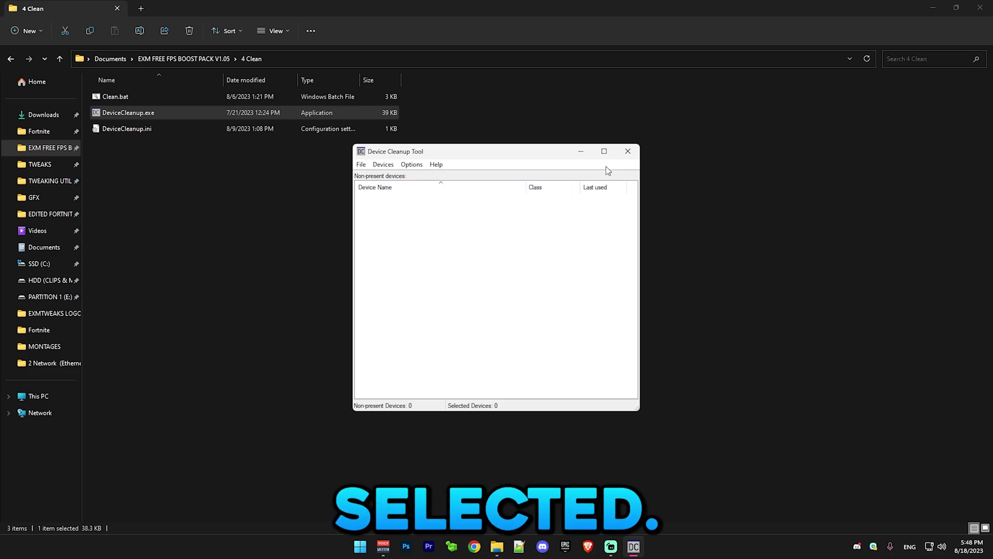
{"action": "left_click", "coordinate": [628, 151]}
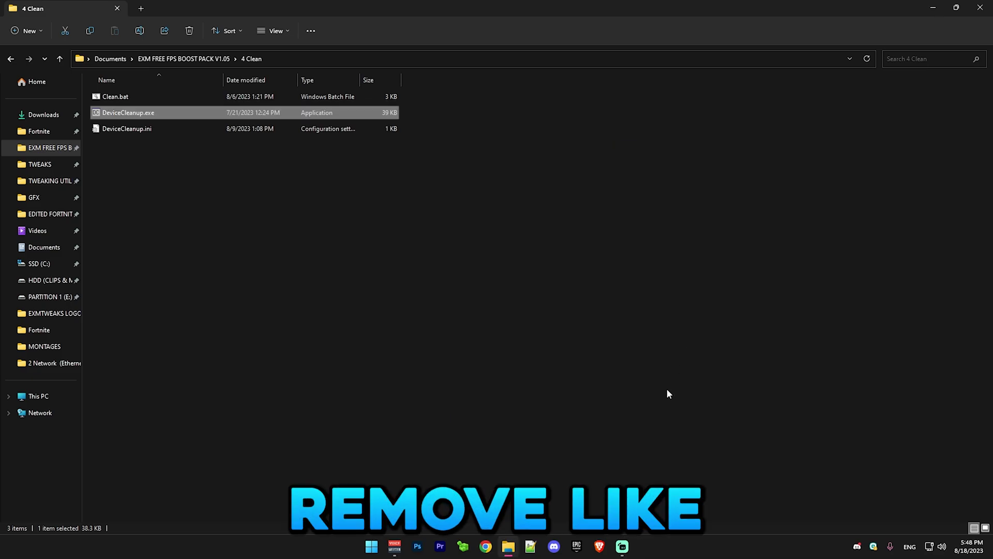
{"action": "left_click", "coordinate": [324, 303]}
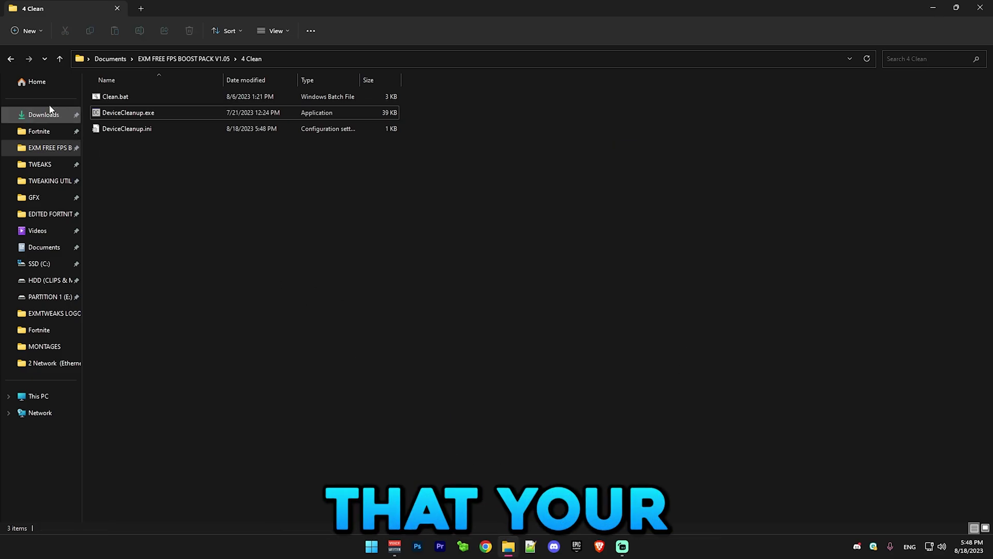
{"action": "left_click", "coordinate": [10, 59]}
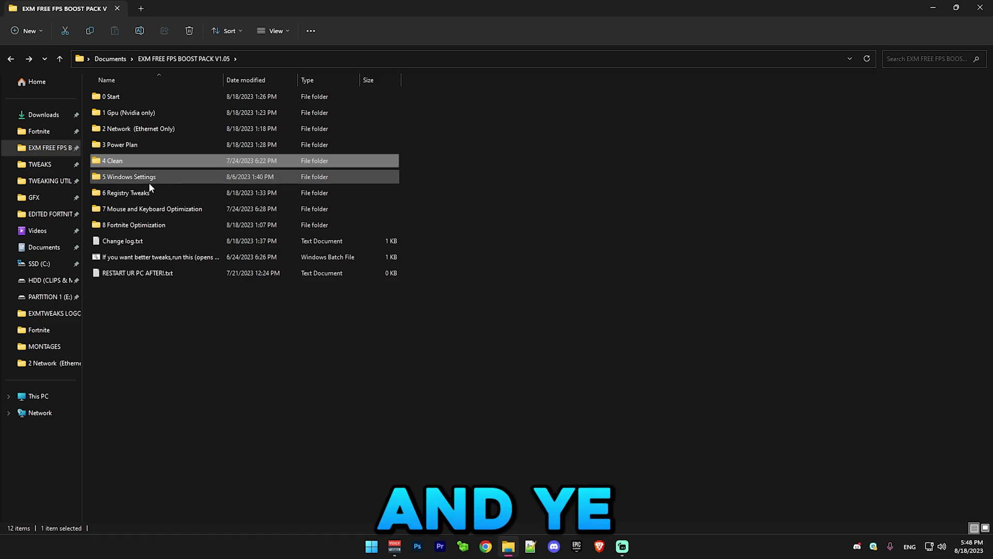
- Open the Performance Settings shortcut in 5 Windows Settings > Disable Useless animations
{"action": "double_click", "coordinate": [150, 182]}
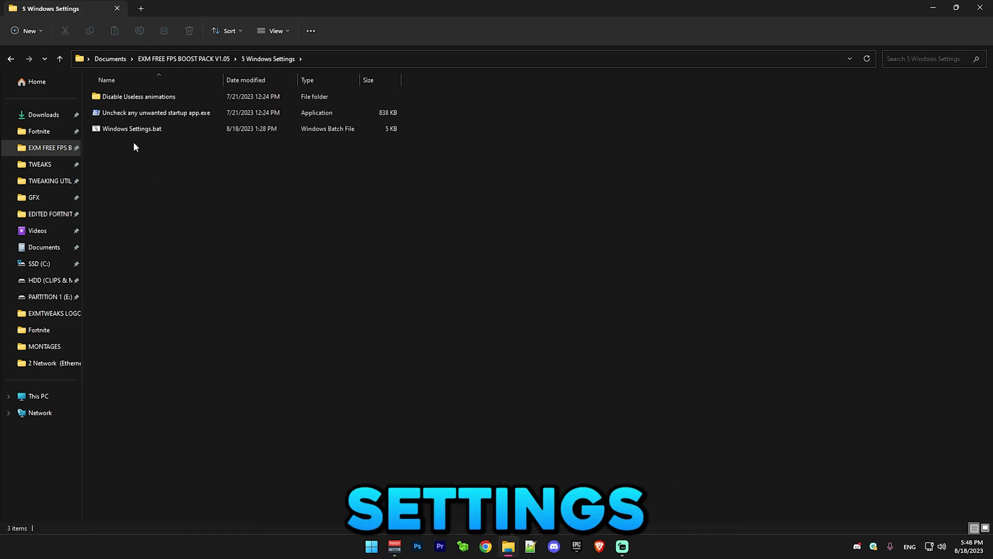
{"action": "double_click", "coordinate": [119, 96]}
{"action": "right_click", "coordinate": [115, 133]}
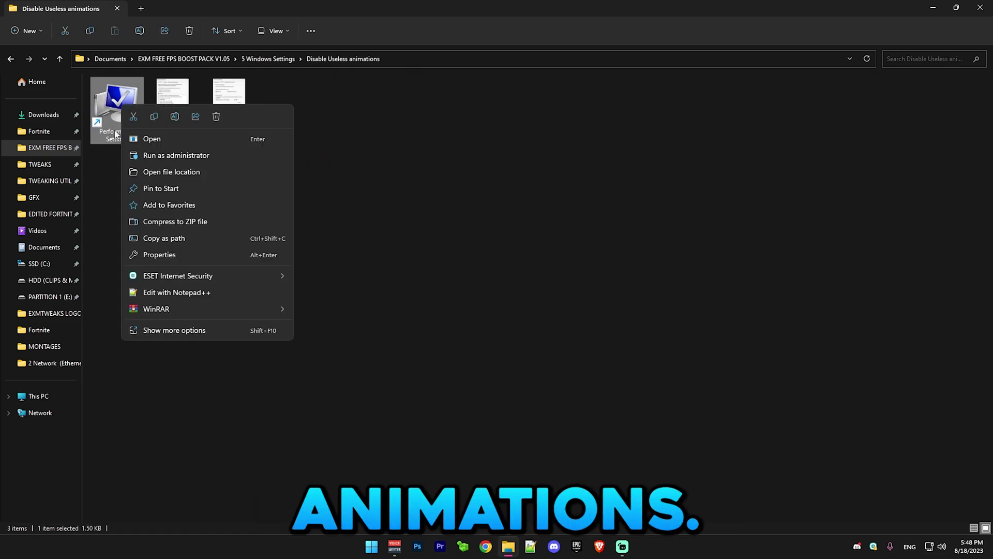
{"action": "double_click", "coordinate": [99, 109]}
{"action": "left_click", "coordinate": [532, 282]}
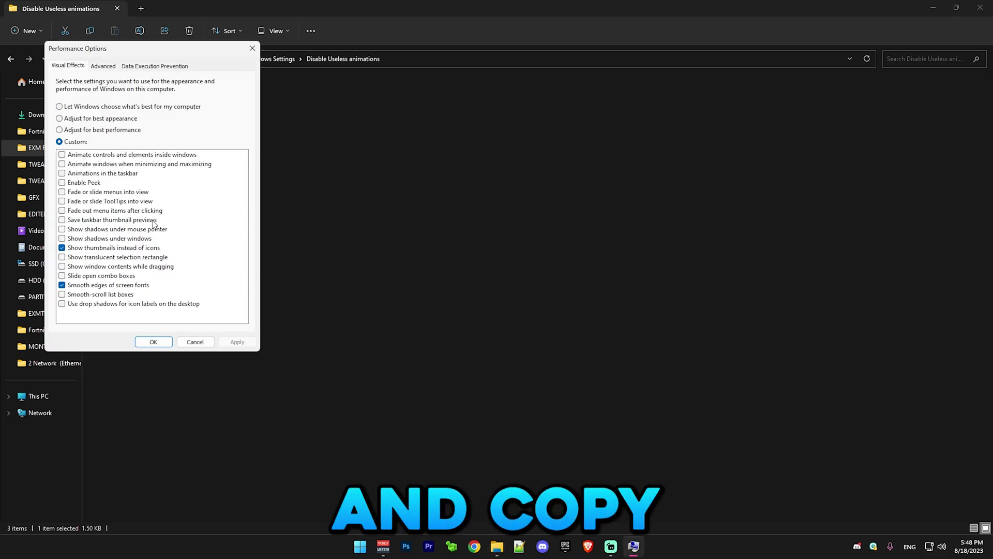
- Keep processor scheduling on Programs, confirm with OK, and return to 5 Windows Settings
{"action": "left_click", "coordinate": [103, 65]}
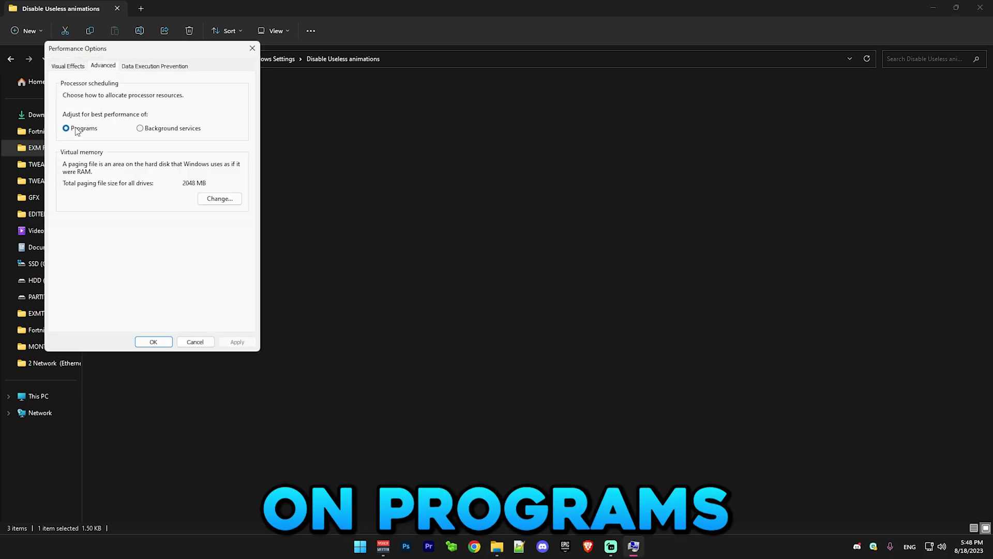
{"action": "left_click", "coordinate": [76, 67]}
{"action": "left_click", "coordinate": [163, 342]}
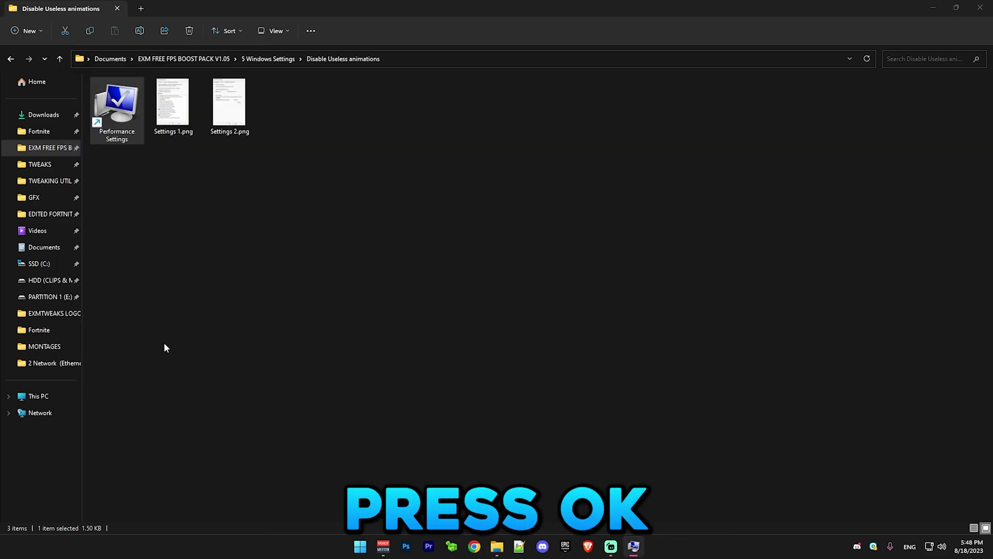
{"action": "left_click", "coordinate": [182, 117]}
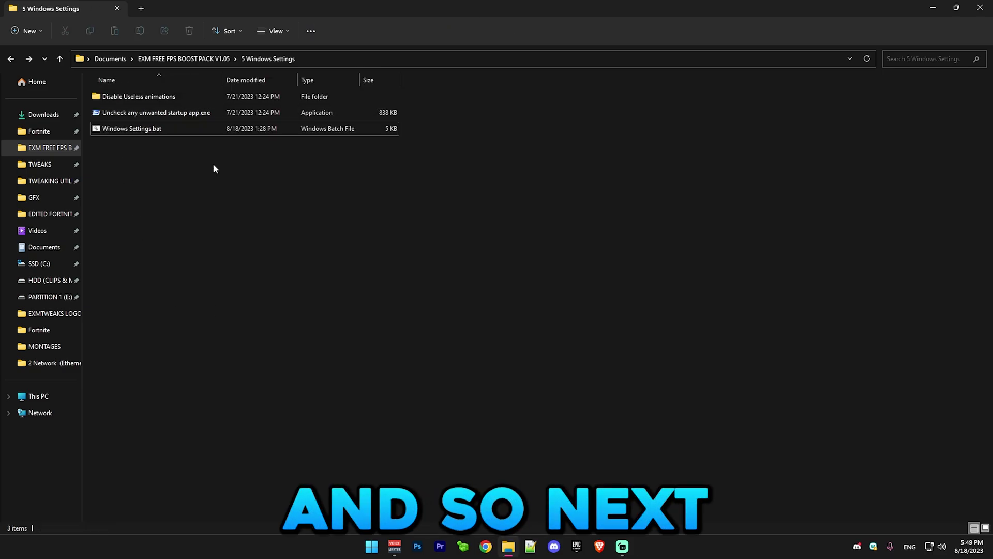
{"action": "right_click", "coordinate": [116, 114]}
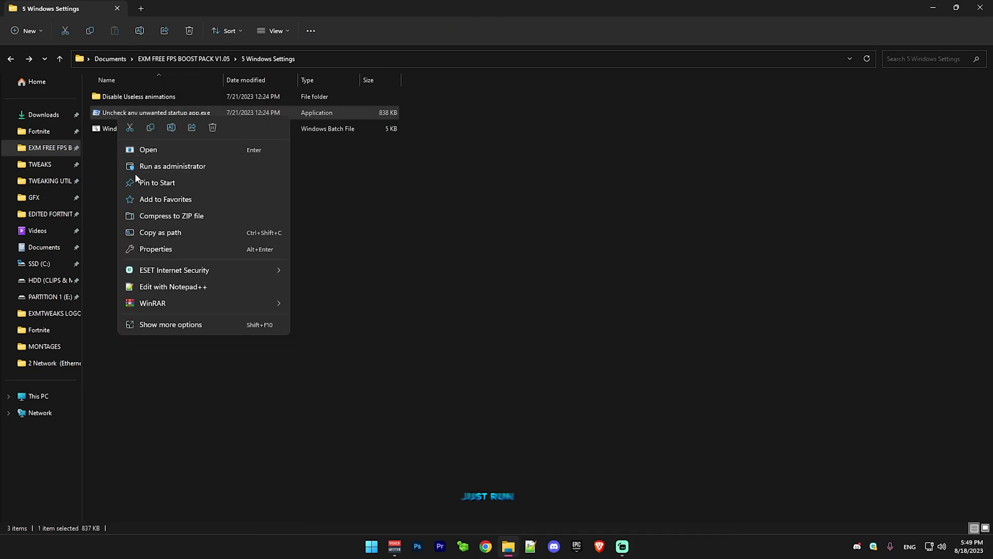
{"action": "left_click", "coordinate": [155, 166]}
{"action": "left_click", "coordinate": [907, 151]}
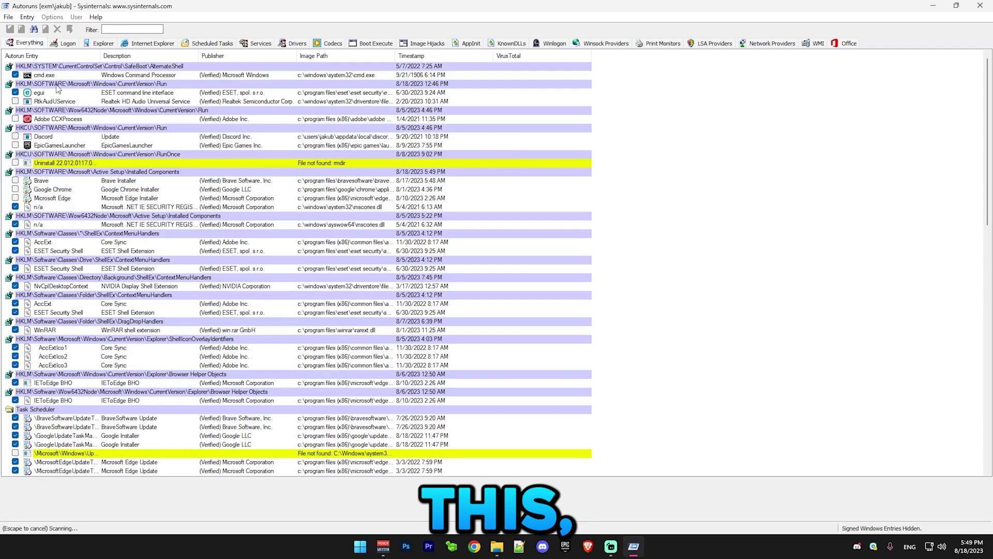
{"action": "left_click", "coordinate": [59, 45]}
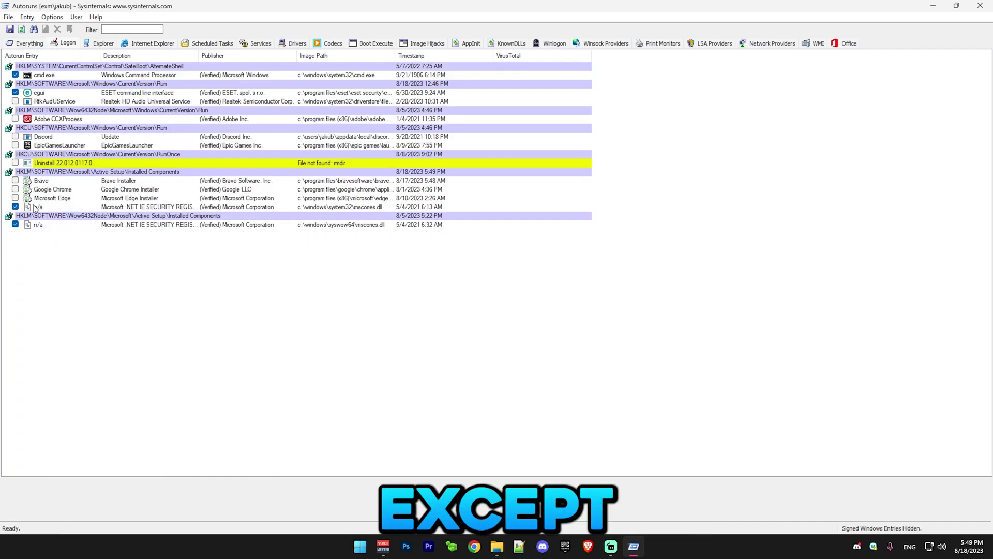
{"action": "left_click", "coordinate": [41, 226]}
{"action": "left_click", "coordinate": [40, 93]}
{"action": "left_click", "coordinate": [46, 76]}
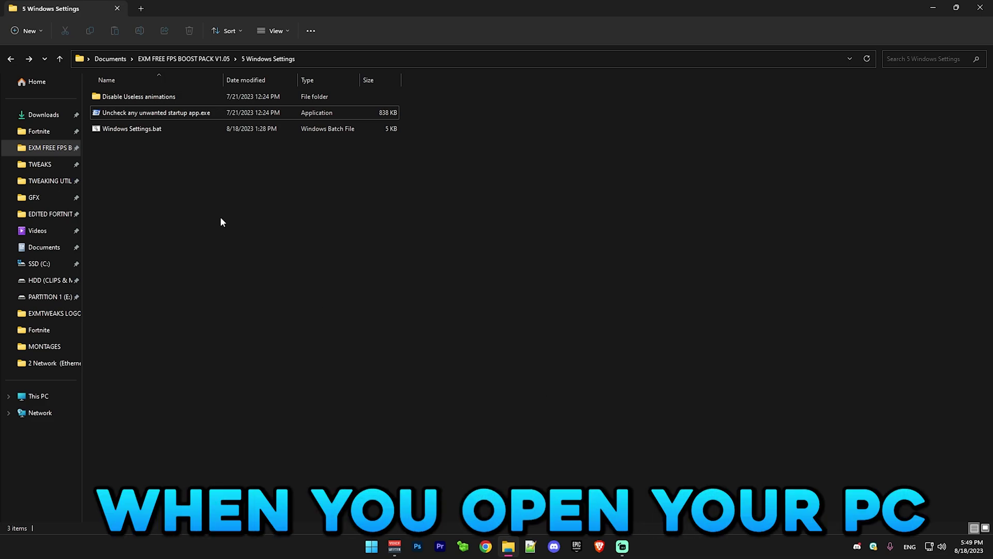
{"action": "left_click", "coordinate": [137, 132]}
- Run Windows Settings.bat as administrator and let it complete successfully
{"action": "right_click", "coordinate": [124, 131]}
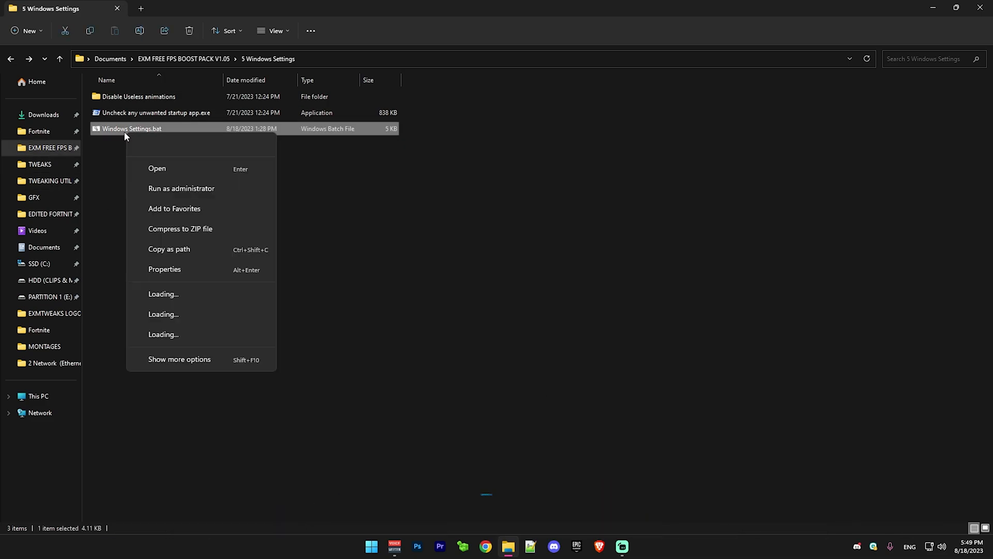
{"action": "left_click", "coordinate": [150, 182]}
{"action": "left_click", "coordinate": [586, 69]}
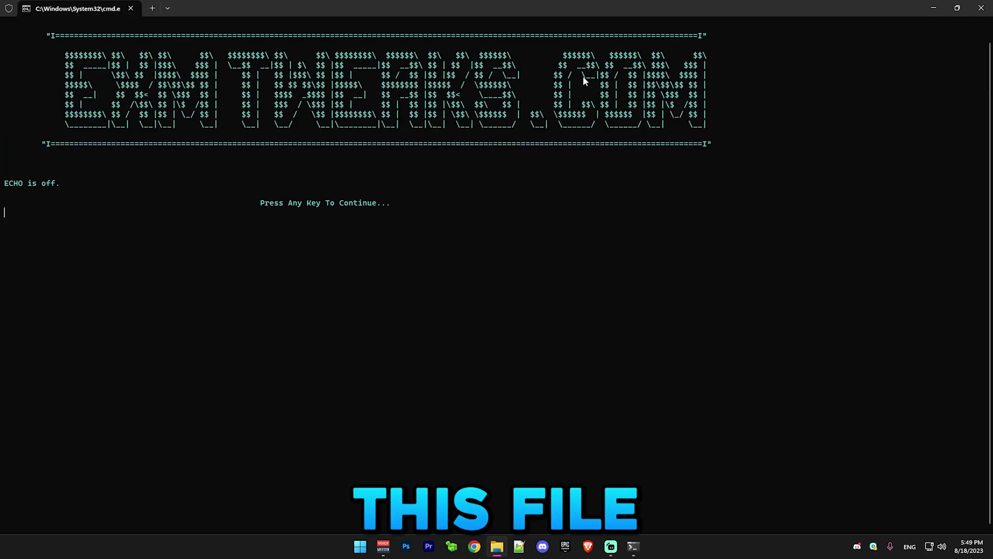
{"action": "key", "text": "Return"}
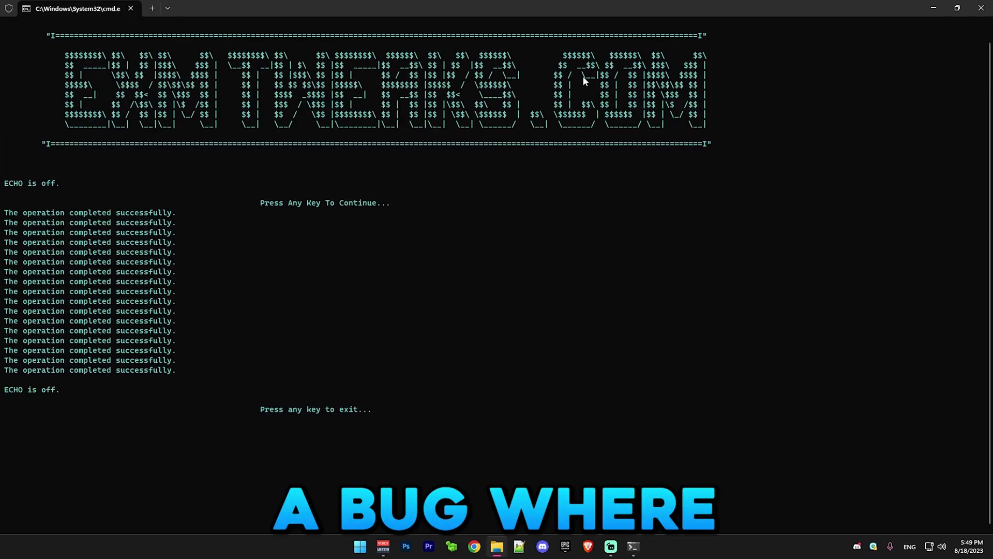
{"action": "key", "text": "Return"}
- Run Registry Tweaks.bat from the 6 Registry Tweaks folder as administrator until it completes
{"action": "left_click", "coordinate": [213, 197]}
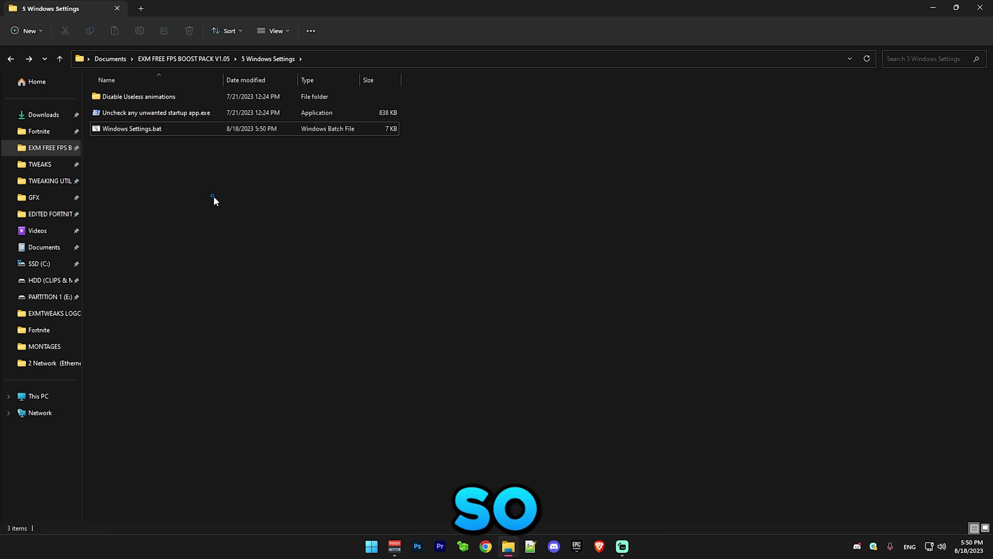
{"action": "left_click", "coordinate": [10, 59]}
{"action": "double_click", "coordinate": [130, 193]}
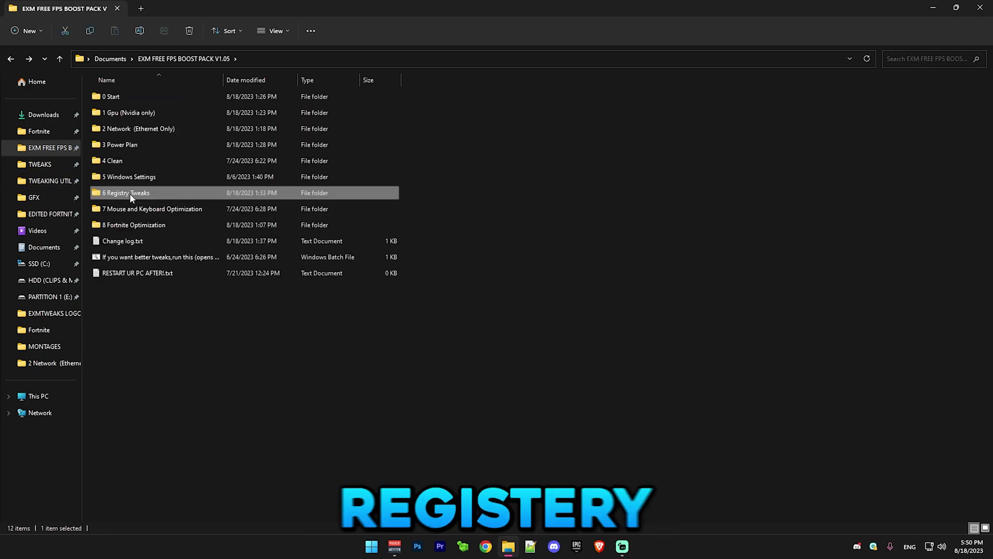
{"action": "right_click", "coordinate": [97, 102]}
{"action": "left_click", "coordinate": [110, 154]}
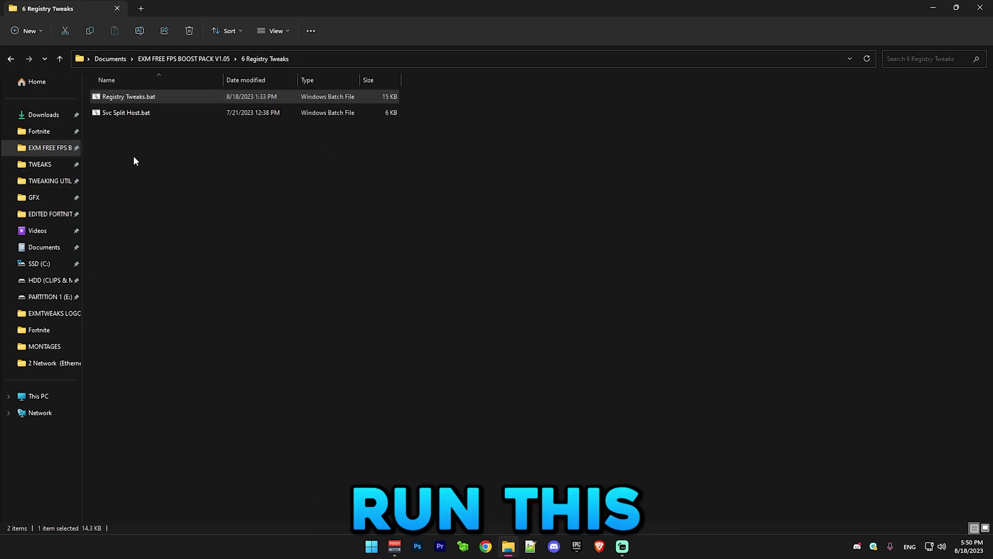
{"action": "left_click", "coordinate": [614, 81]}
{"action": "key", "text": "Return"}
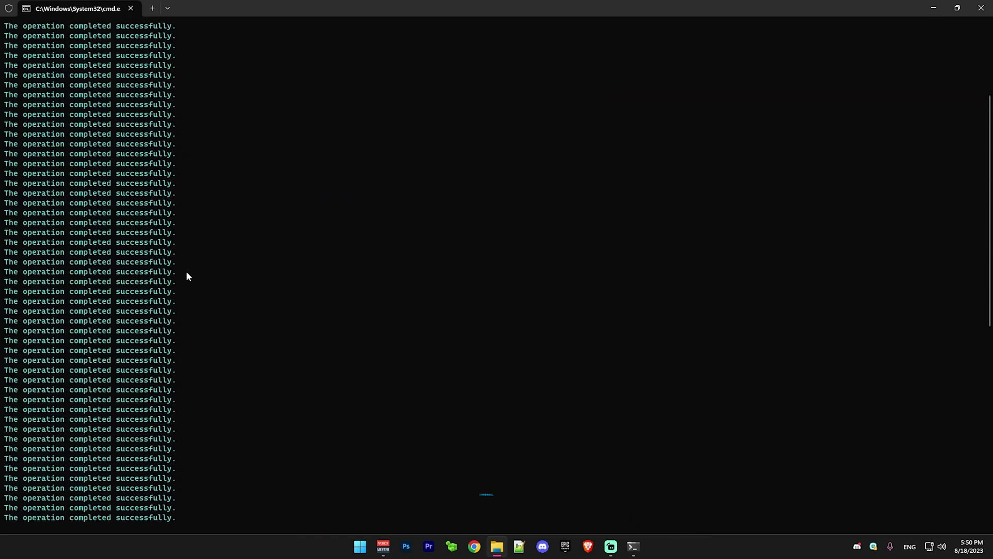
{"action": "key", "text": "Return"}
- Run Svc Split Host.bat and check the installed RAM (31.9 GB) in Task Manager
{"action": "right_click", "coordinate": [125, 112]}
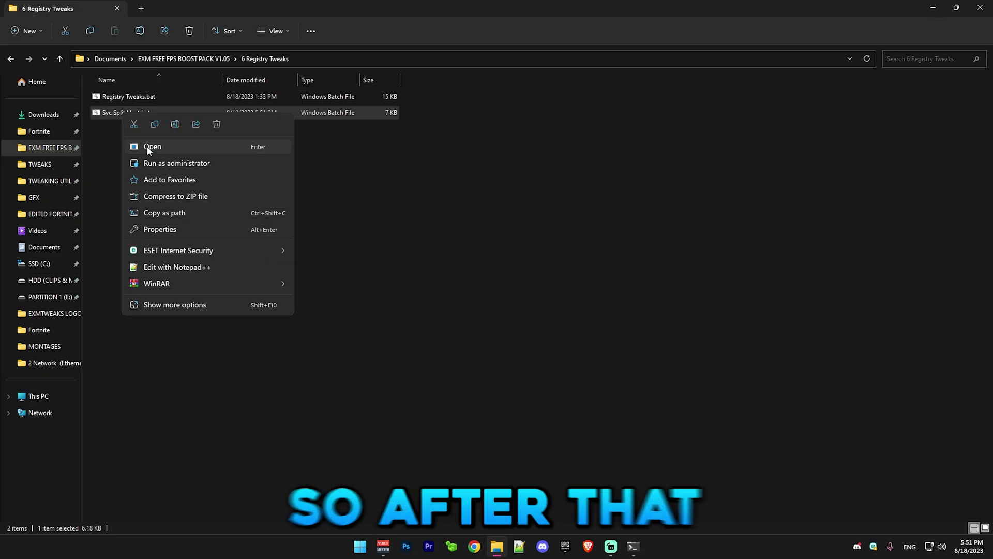
{"action": "left_click", "coordinate": [150, 148]}
{"action": "left_click", "coordinate": [647, 118]}
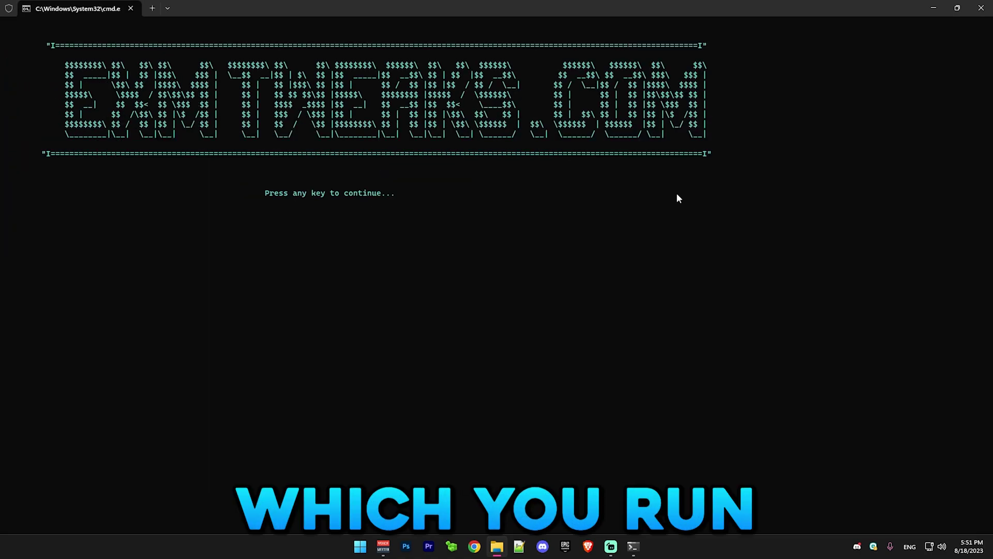
{"action": "key", "text": "Return"}
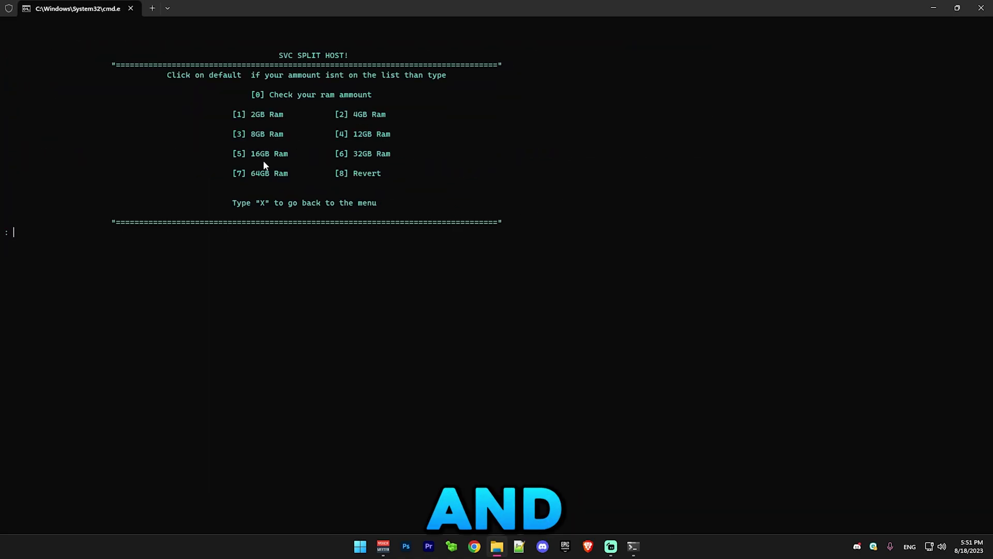
{"action": "key", "text": "Return"}
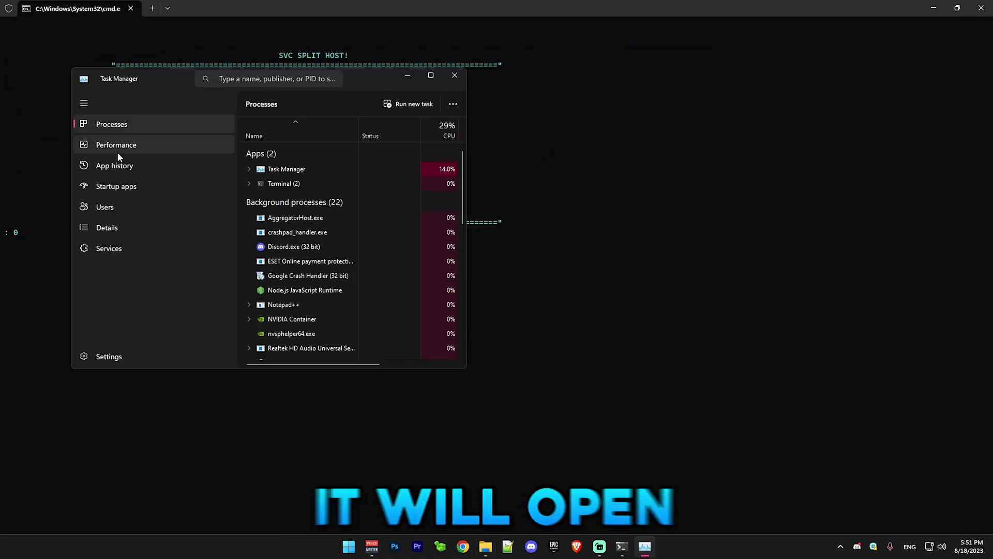
{"action": "left_click", "coordinate": [117, 150]}
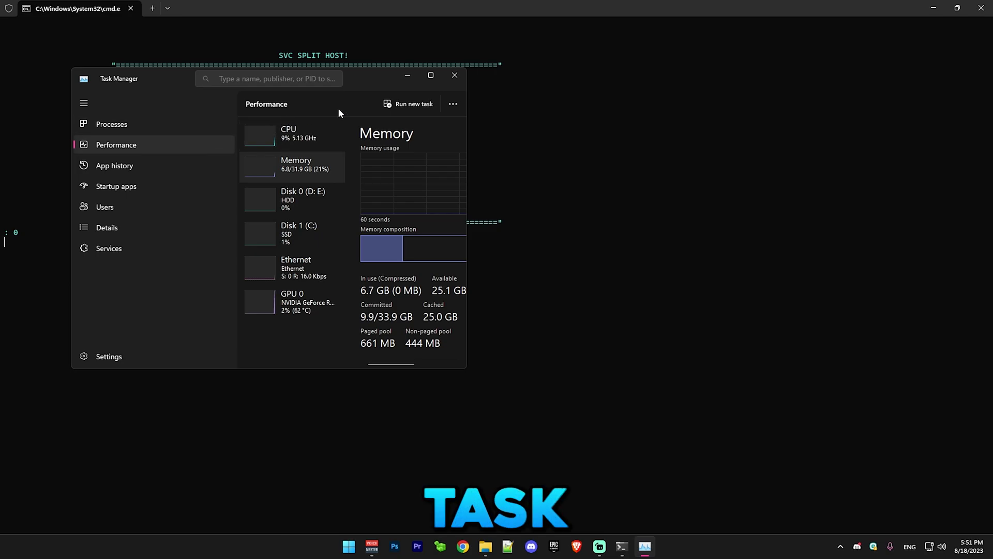
{"action": "left_click", "coordinate": [430, 75]}
{"action": "left_click", "coordinate": [980, 8]}
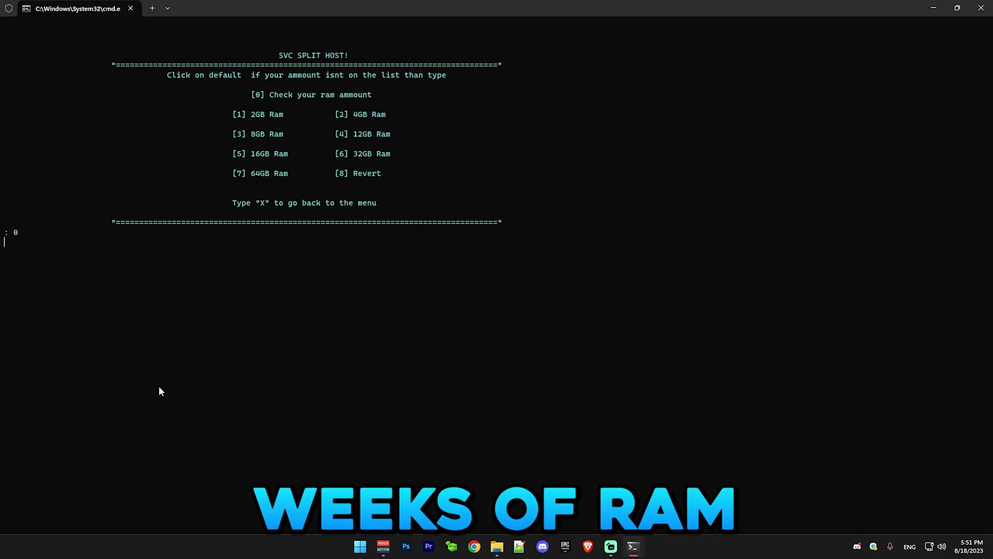
- Apply the 32GB RAM option 6 in the Svc Split Host menu
{"action": "key", "text": "Return"}
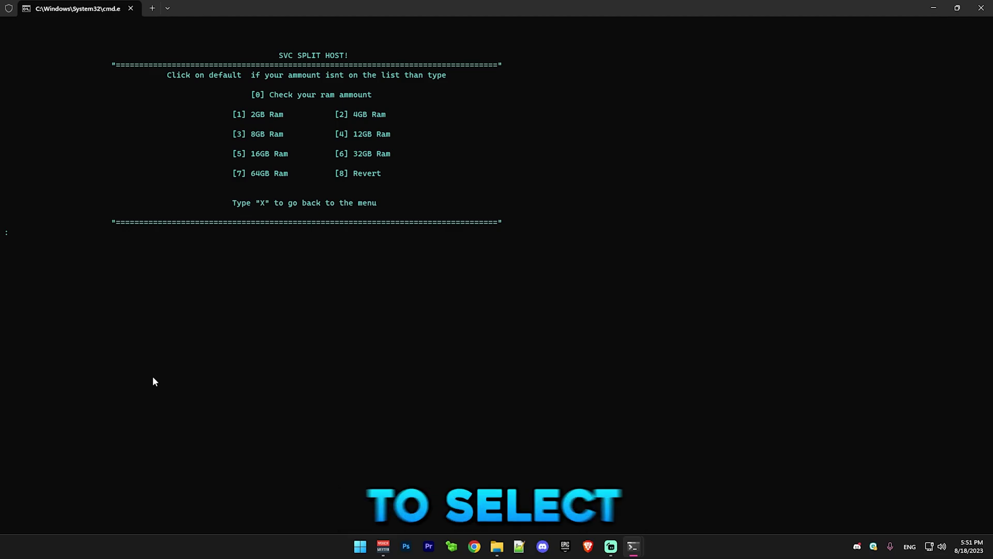
{"action": "type", "text": "6"}
{"action": "key", "text": "Return"}
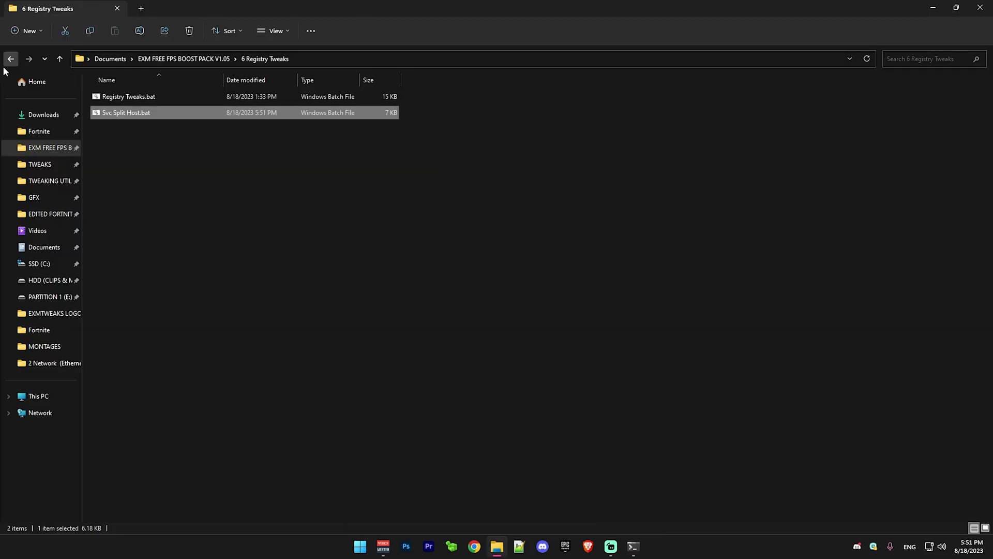
{"action": "left_click", "coordinate": [11, 58]}
- Run Mouse & Kb Data queue size.bat as administrator with the High-End PC option 3
{"action": "double_click", "coordinate": [130, 208]}
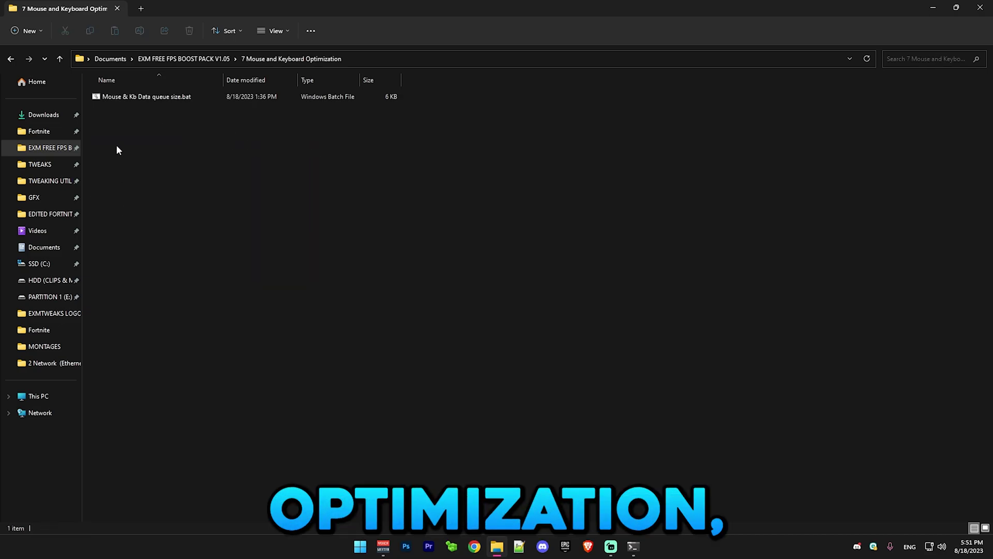
{"action": "right_click", "coordinate": [134, 101]}
{"action": "left_click", "coordinate": [155, 165]}
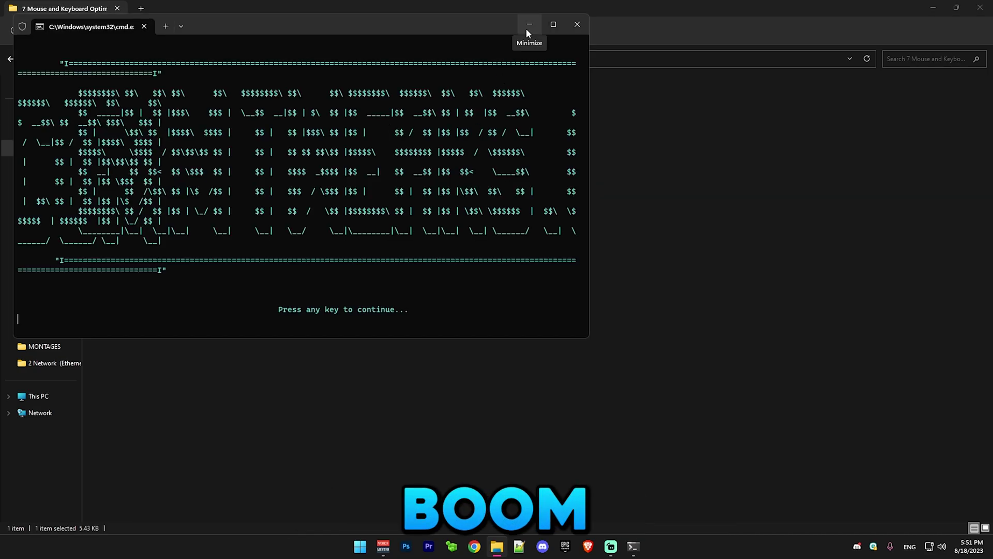
{"action": "left_click", "coordinate": [527, 27]}
{"action": "key", "text": "Return"}
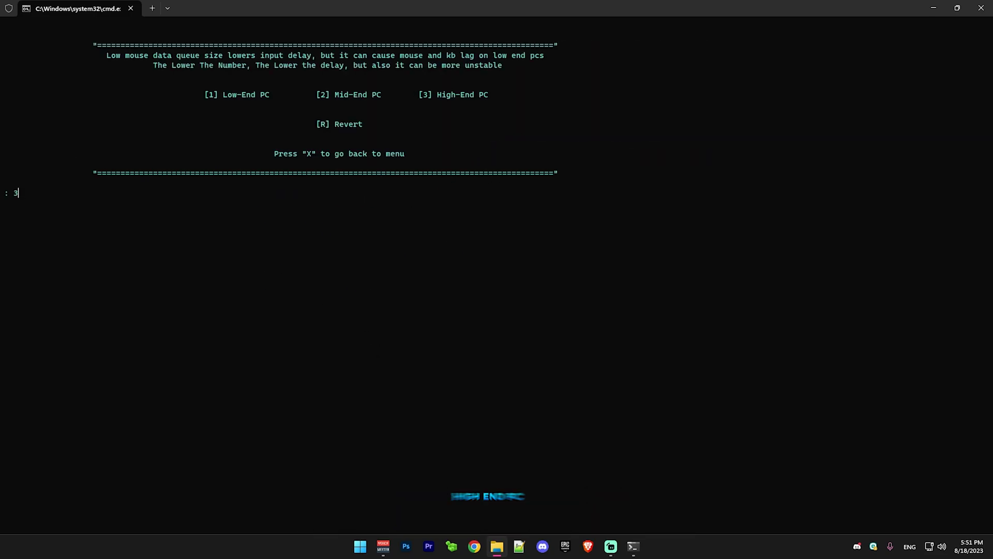
{"action": "type", "text": "3"}
{"action": "key", "text": "Return"}
{"action": "key", "text": "Return"}
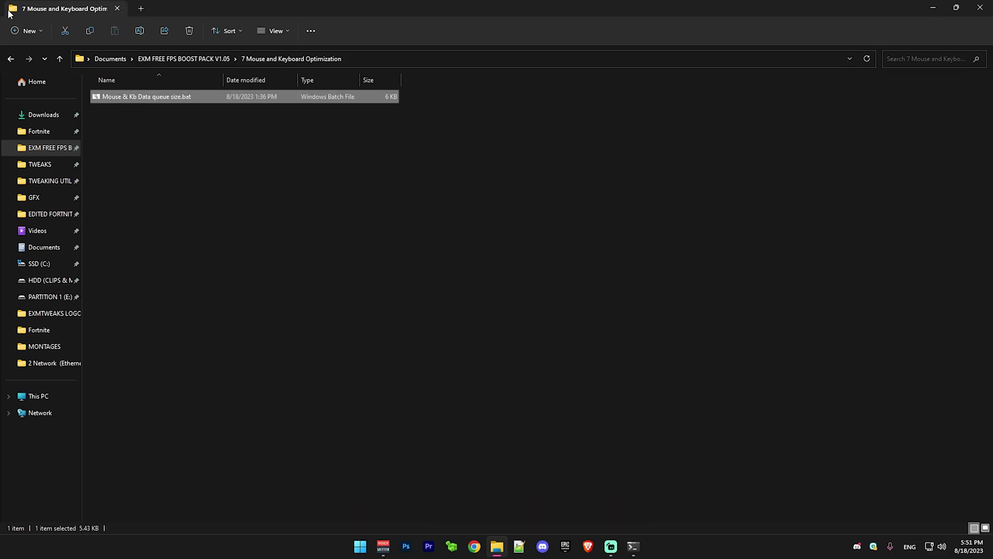
{"action": "left_click", "coordinate": [10, 59]}
- Run Fortnite High Priority.bat from the 8 Fortnite Optimization folder
{"action": "double_click", "coordinate": [176, 224]}
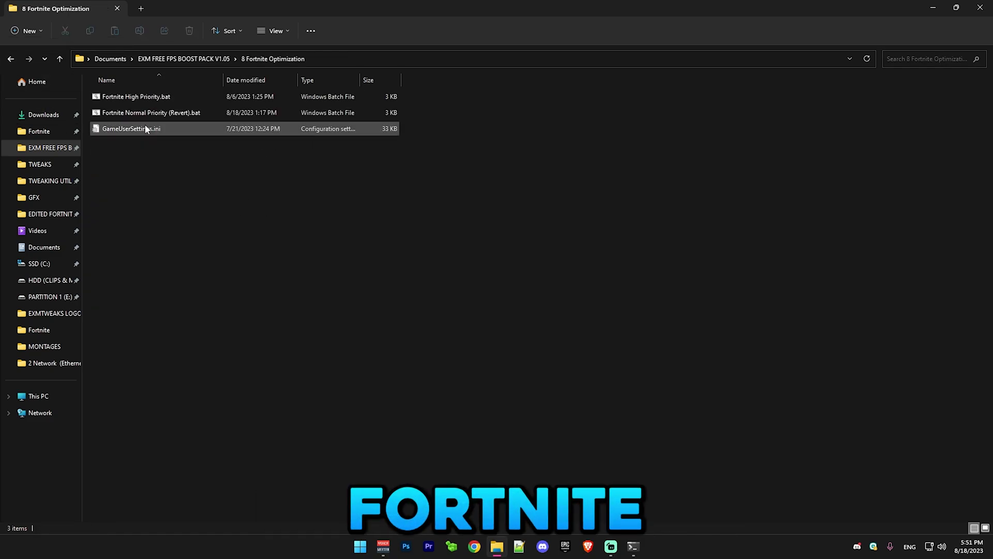
{"action": "double_click", "coordinate": [128, 98]}
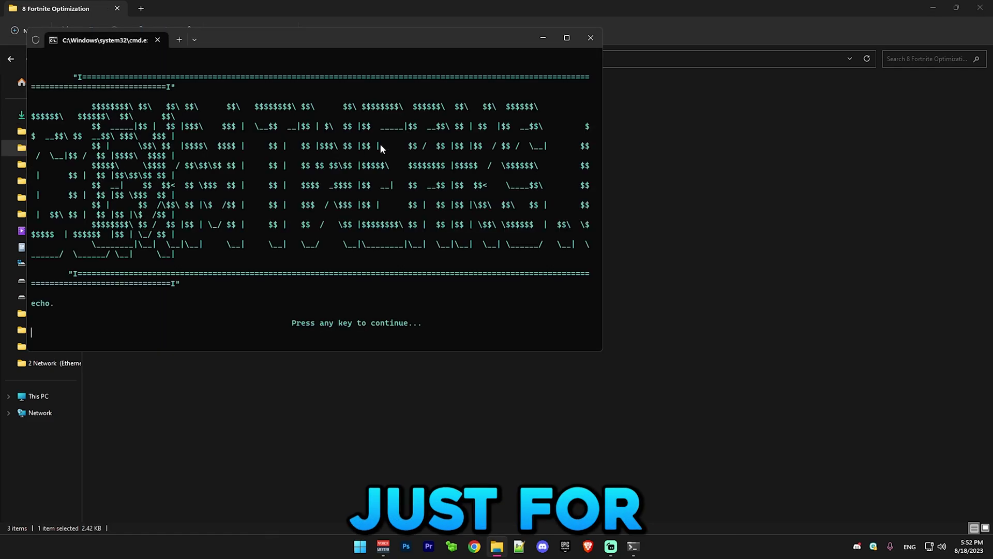
{"action": "left_click", "coordinate": [567, 37]}
{"action": "key", "text": "Return"}
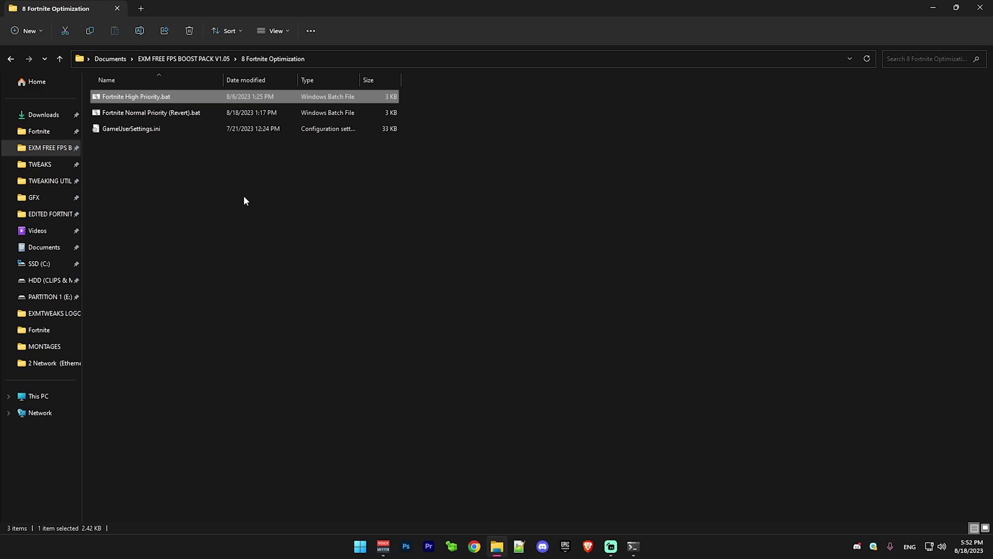
{"action": "left_click", "coordinate": [126, 114]}
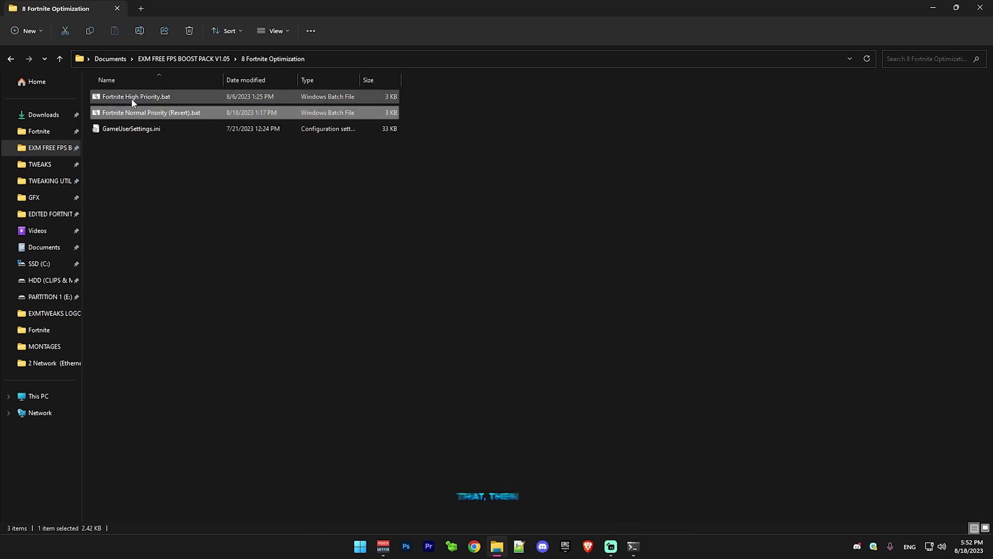
- Paste GameUserSettings.ini into %localappdata%\FortniteGame\Saved\Config\WindowsClient, replacing the existing file
{"action": "key", "text": "Down"}
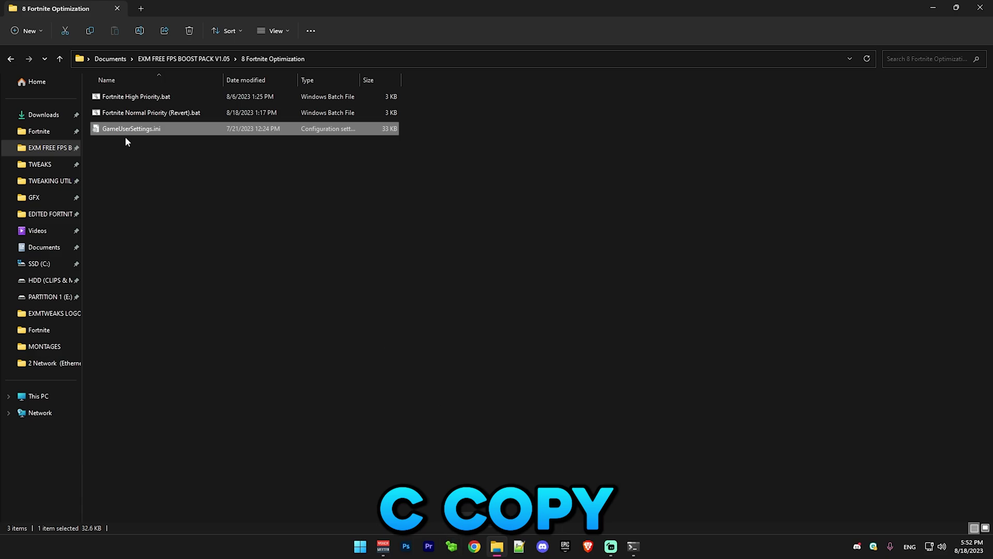
{"action": "key", "text": "super"}
{"action": "type", "text": "%lo"}
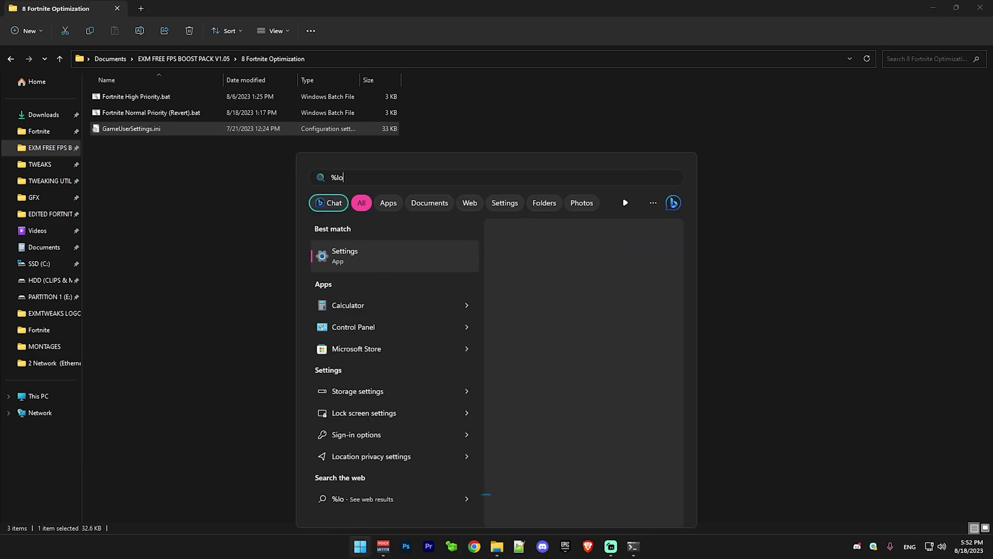
{"action": "type", "text": "calappdata%"}
{"action": "key", "text": "Return"}
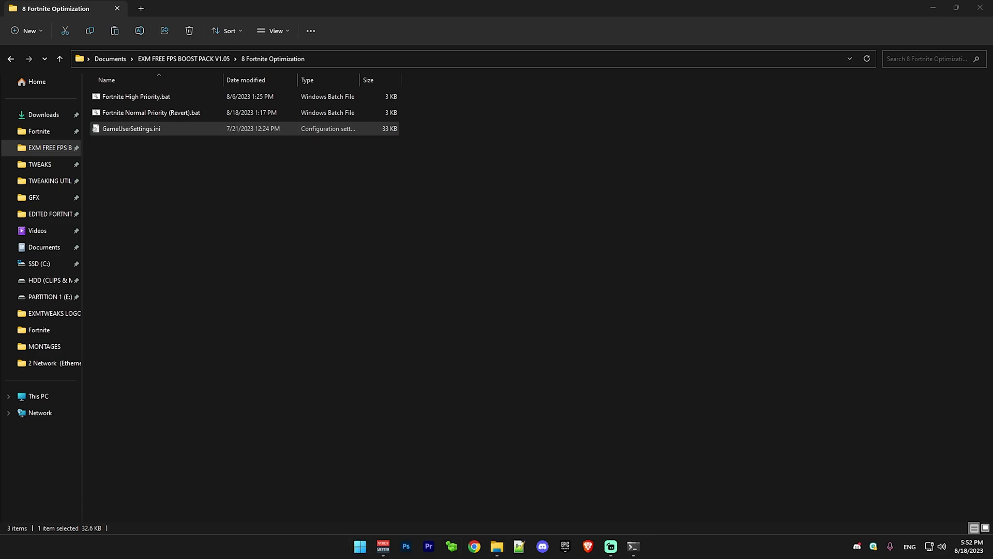
{"action": "key", "text": "f"}
{"action": "double_click", "coordinate": [126, 306]}
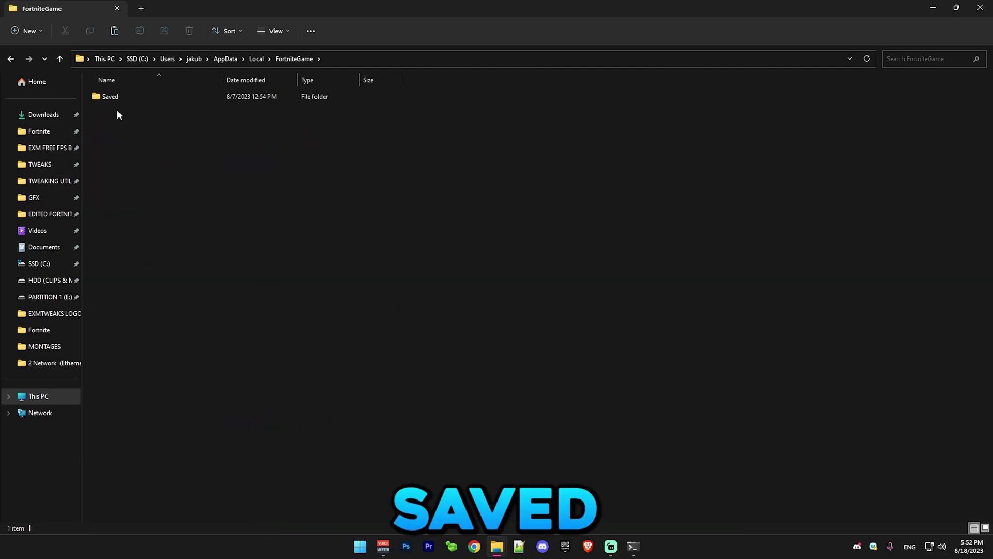
{"action": "double_click", "coordinate": [111, 97]}
{"action": "double_click", "coordinate": [114, 112]}
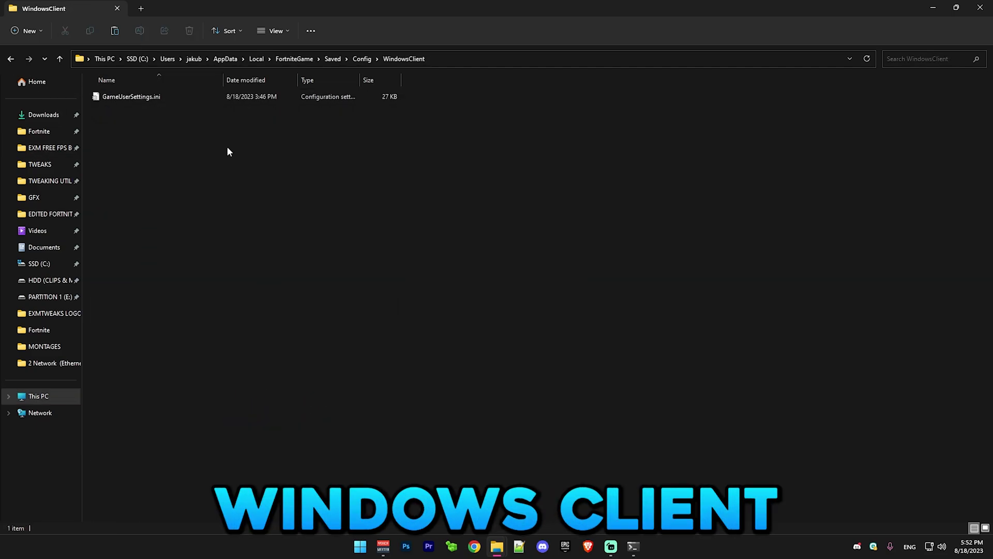
{"action": "key", "text": "ctrl+v"}
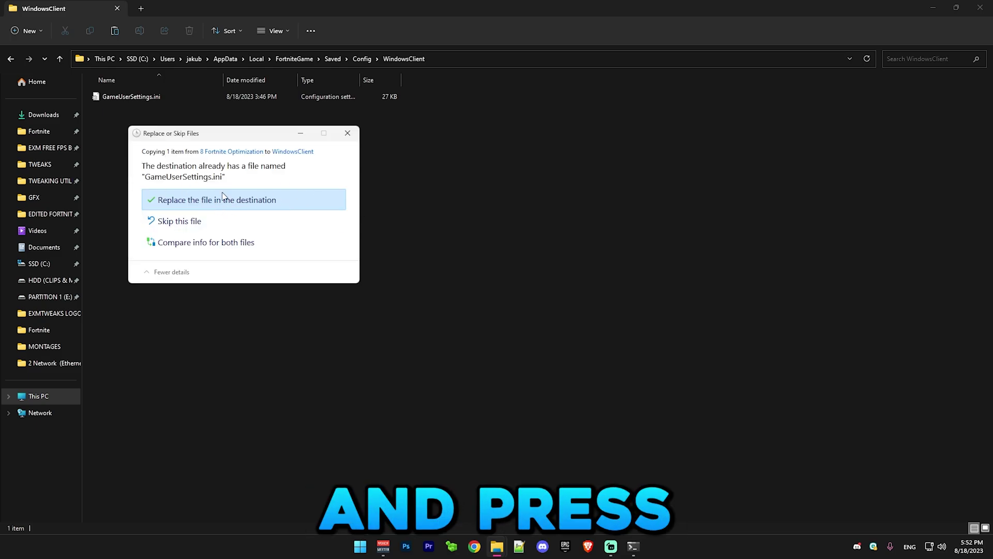
{"action": "left_click", "coordinate": [347, 133]}
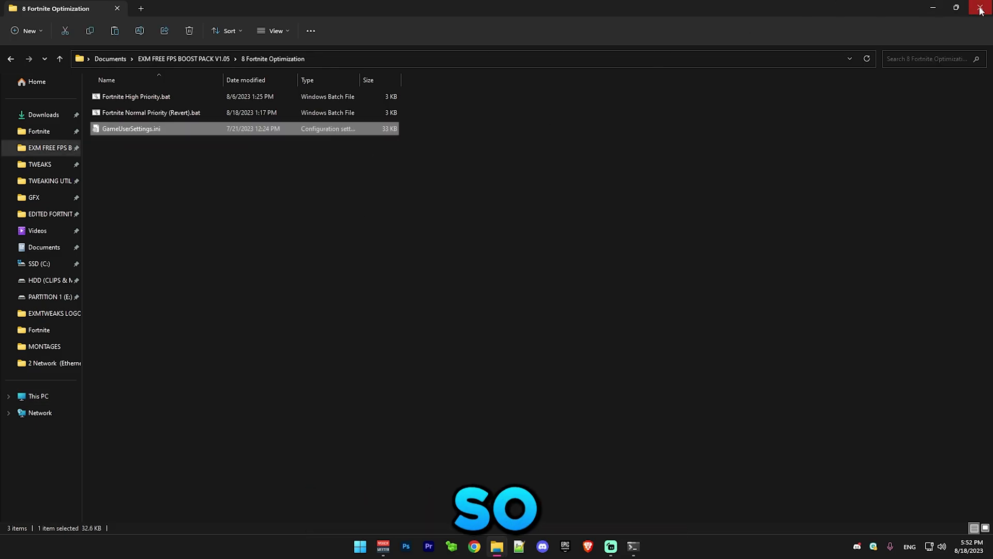
- Run the 'If you want better tweaks' batch file from the EXM FREE FPS BOOST PACK V1.05 folder
{"action": "left_click", "coordinate": [9, 58]}
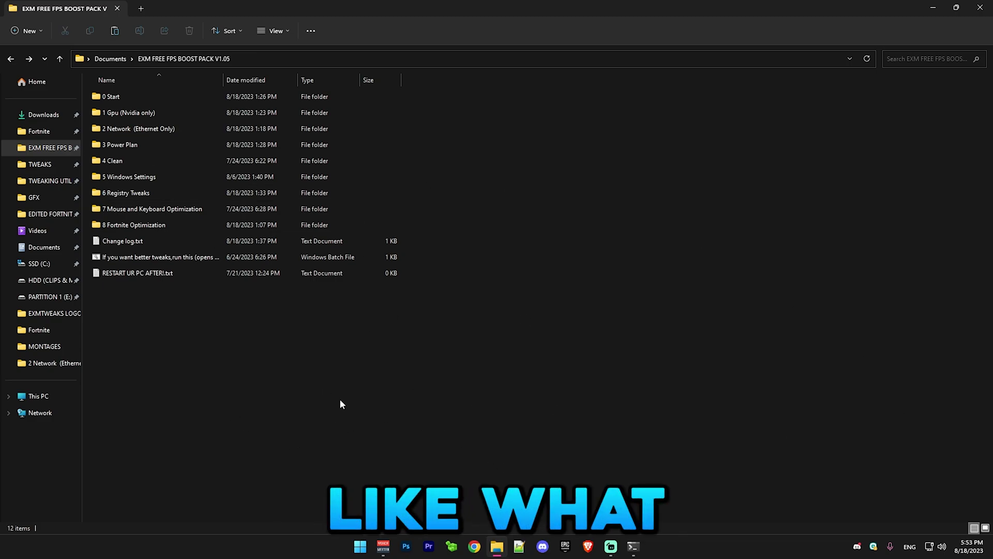
{"action": "left_click_drag", "start_coordinate": [340, 399], "coordinate": [234, 97]}
{"action": "left_click", "coordinate": [735, 194]}
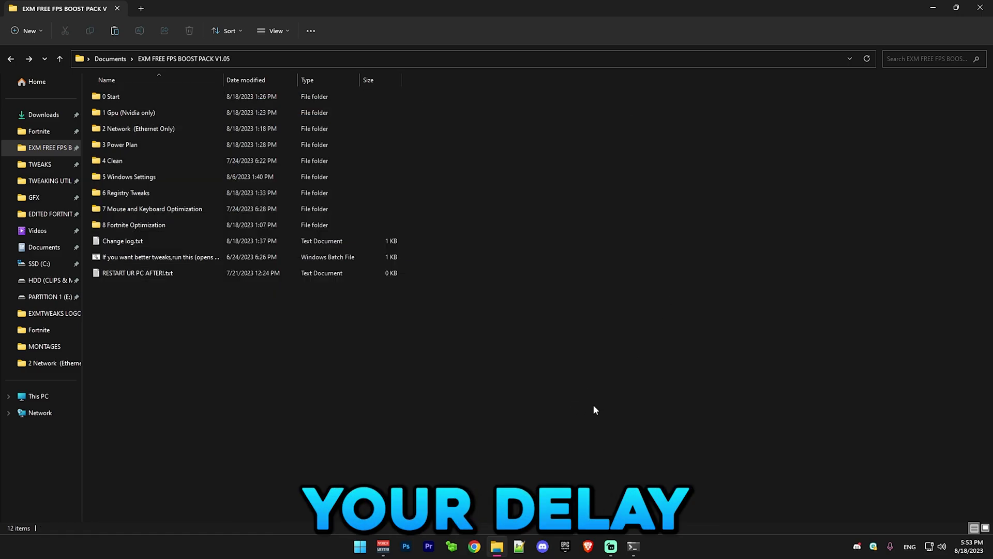
{"action": "right_click", "coordinate": [137, 257]}
{"action": "left_click", "coordinate": [496, 426]}
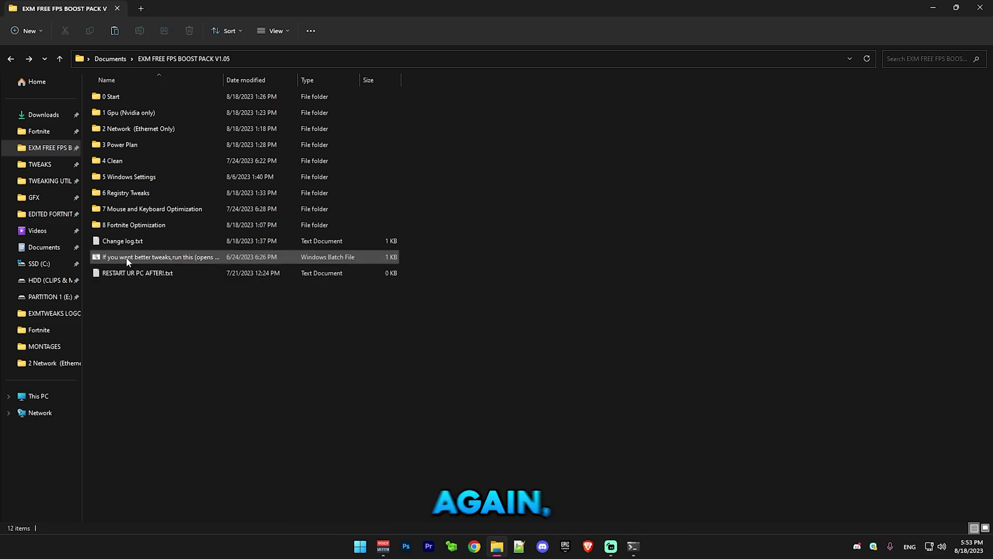
{"action": "left_click", "coordinate": [141, 260]}
{"action": "double_click", "coordinate": [141, 258]}
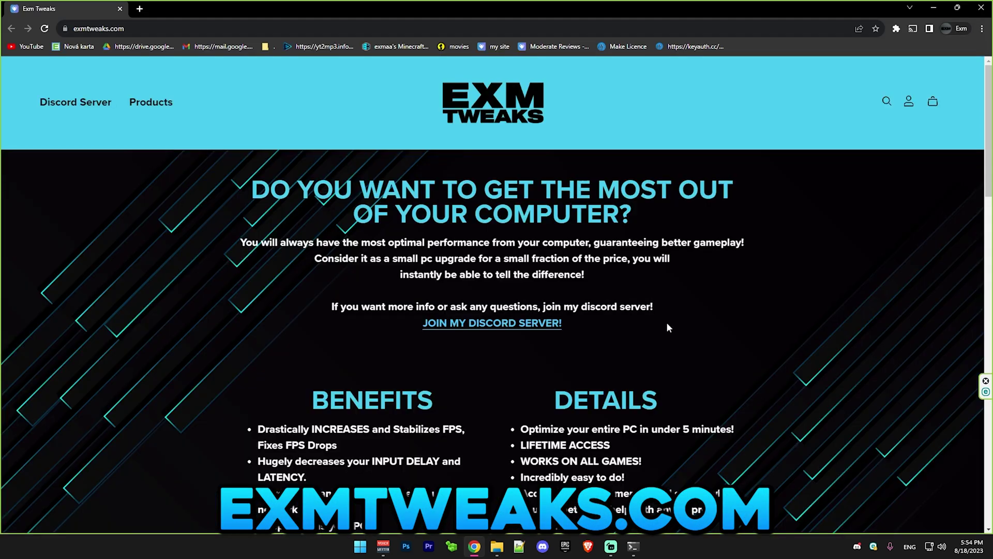
- Browse the home page and the Premium utility page, noting its 4,8 rating from 80 reviews
{"action": "scroll", "coordinate": [667, 327], "scroll_direction": "down", "scroll_amount": 10}
{"action": "scroll", "coordinate": [82, 225], "scroll_direction": "up", "scroll_amount": 2}
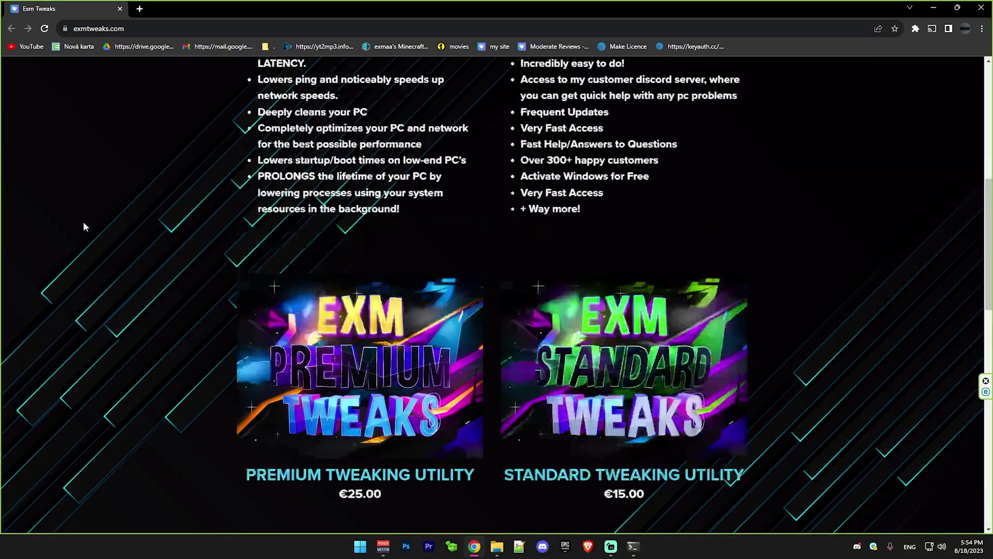
{"action": "scroll", "coordinate": [84, 227], "scroll_direction": "down", "scroll_amount": 13}
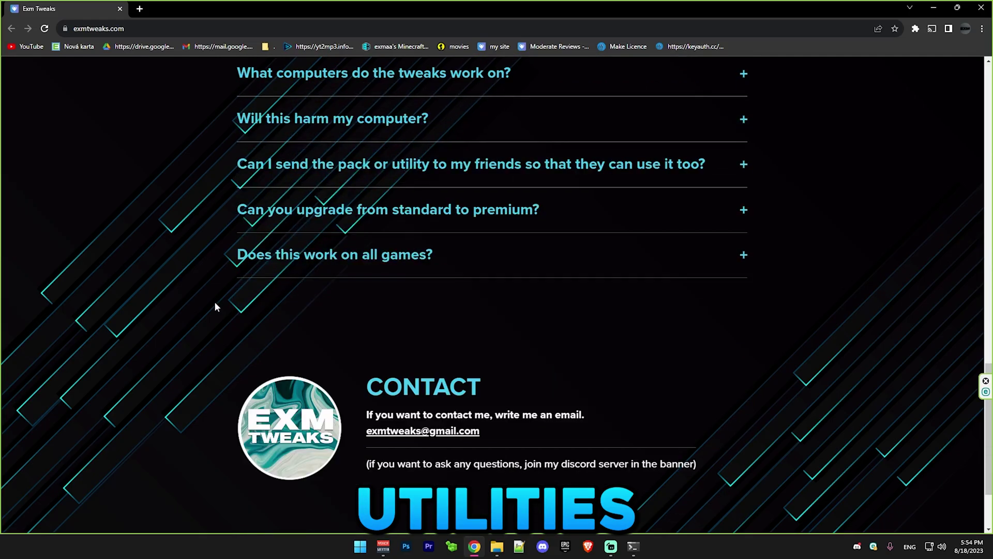
{"action": "scroll", "coordinate": [215, 306], "scroll_direction": "down", "scroll_amount": 2}
{"action": "scroll", "coordinate": [216, 316], "scroll_direction": "up", "scroll_amount": 20}
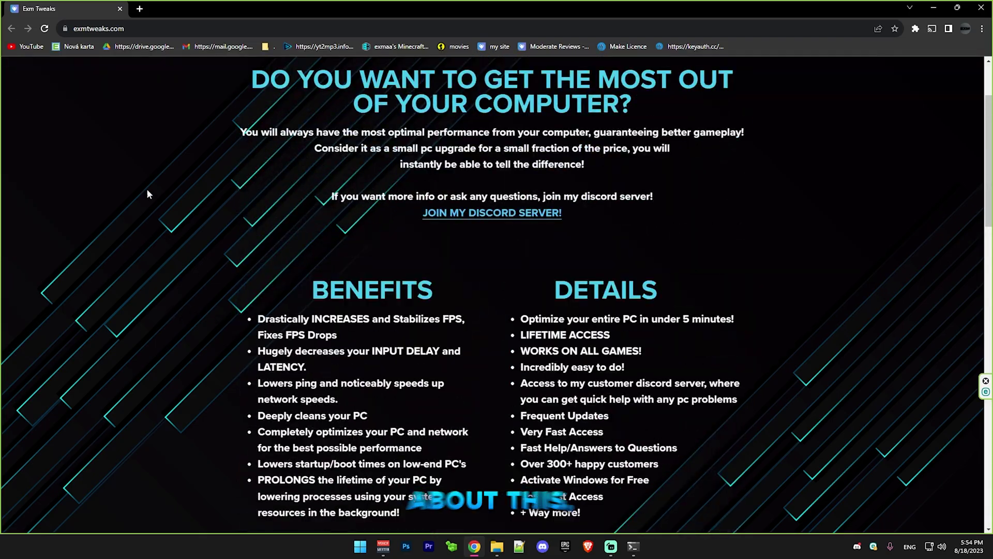
{"action": "scroll", "coordinate": [147, 188], "scroll_direction": "up", "scroll_amount": 2}
{"action": "scroll", "coordinate": [354, 275], "scroll_direction": "down", "scroll_amount": 7}
{"action": "left_click", "coordinate": [612, 385]}
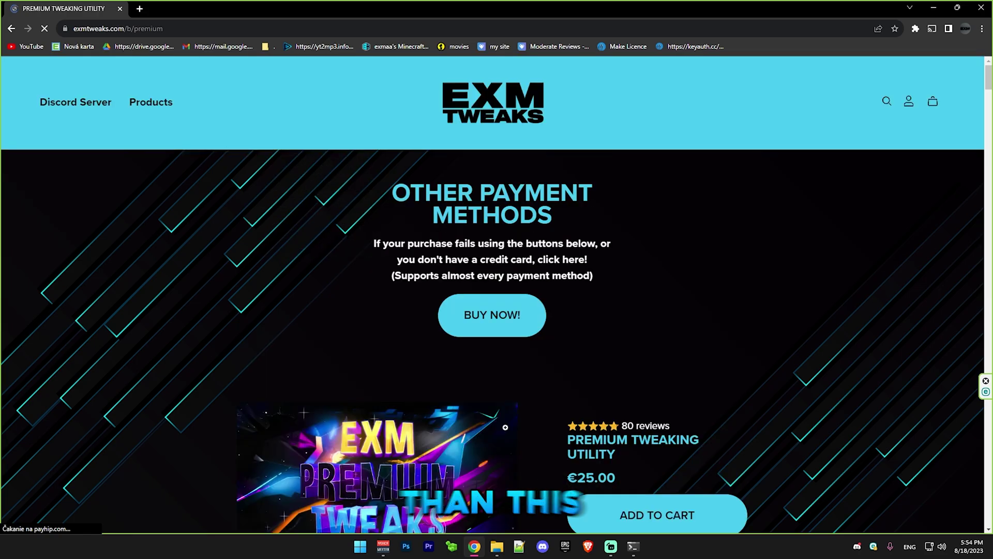
{"action": "scroll", "coordinate": [310, 289], "scroll_direction": "down", "scroll_amount": 15}
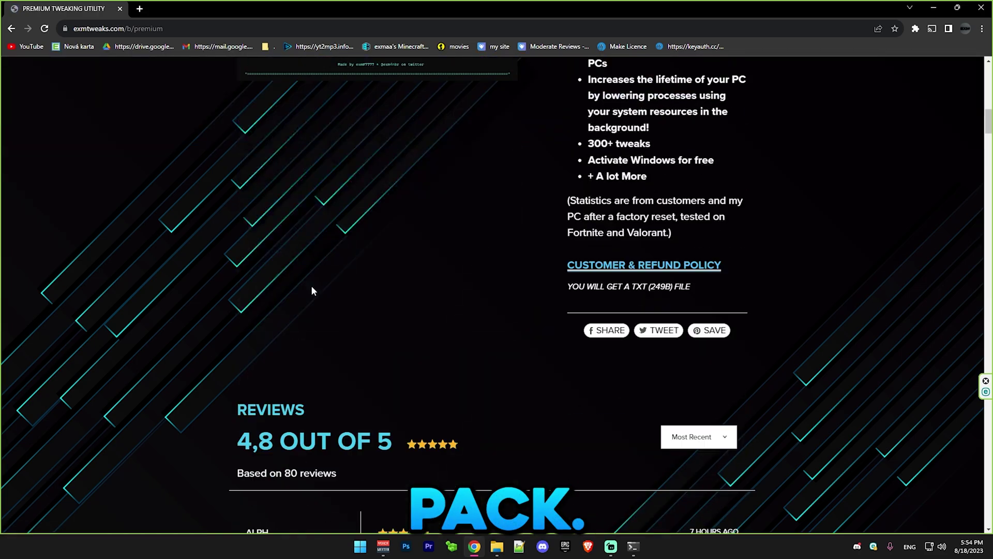
{"action": "scroll", "coordinate": [231, 324], "scroll_direction": "up", "scroll_amount": 8}
{"action": "scroll", "coordinate": [192, 306], "scroll_direction": "down", "scroll_amount": 1}
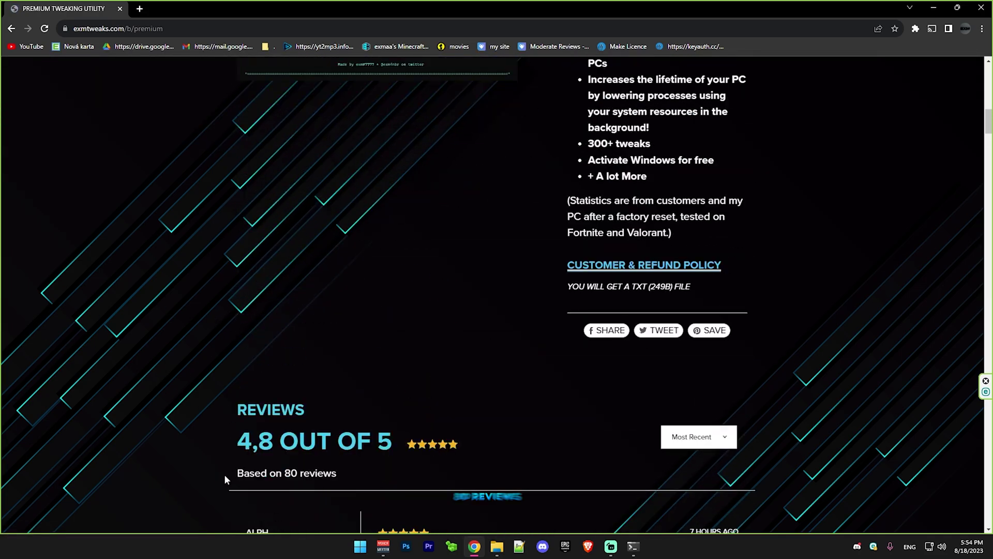
{"action": "left_click_drag", "start_coordinate": [224, 474], "coordinate": [349, 484]}
{"action": "scroll", "coordinate": [216, 420], "scroll_direction": "up", "scroll_amount": 10}
{"action": "scroll", "coordinate": [309, 364], "scroll_direction": "down", "scroll_amount": 15}
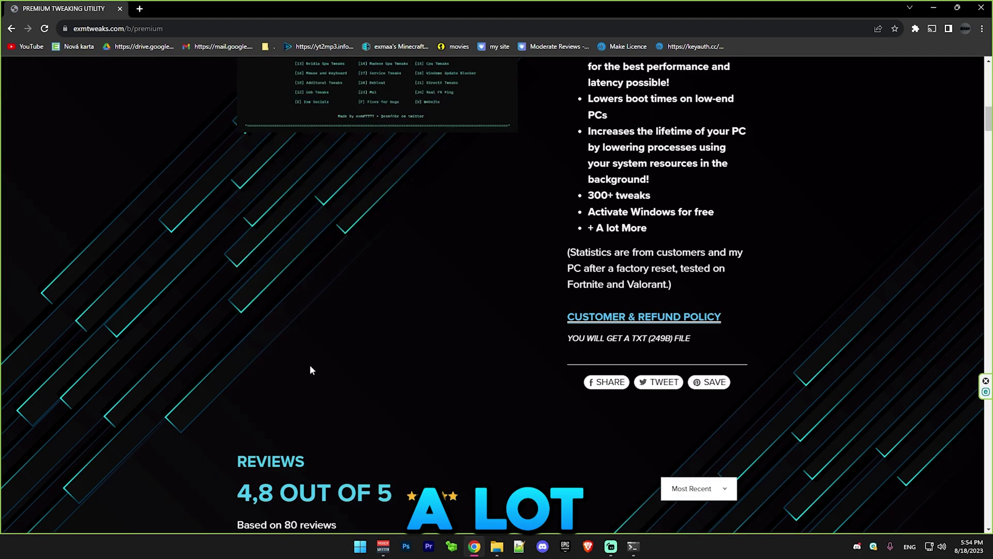
{"action": "scroll", "coordinate": [452, 243], "scroll_direction": "down", "scroll_amount": 3}
{"action": "scroll", "coordinate": [446, 291], "scroll_direction": "up", "scroll_amount": 5}
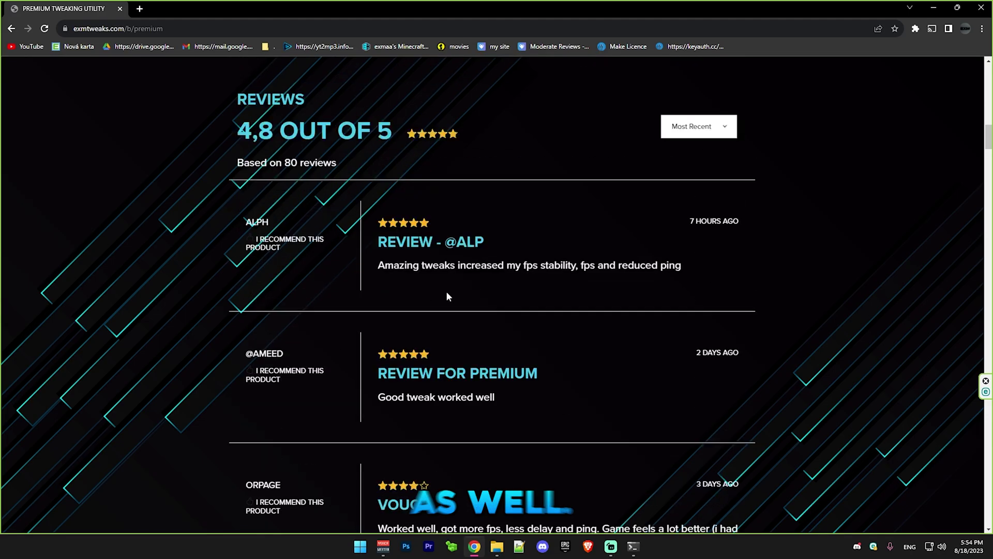
- Return to the home page and view the EXM Standard utility page rated 4,6 of 5
{"action": "left_click", "coordinate": [23, 29]}
{"action": "scroll", "coordinate": [426, 353], "scroll_direction": "up", "scroll_amount": 7}
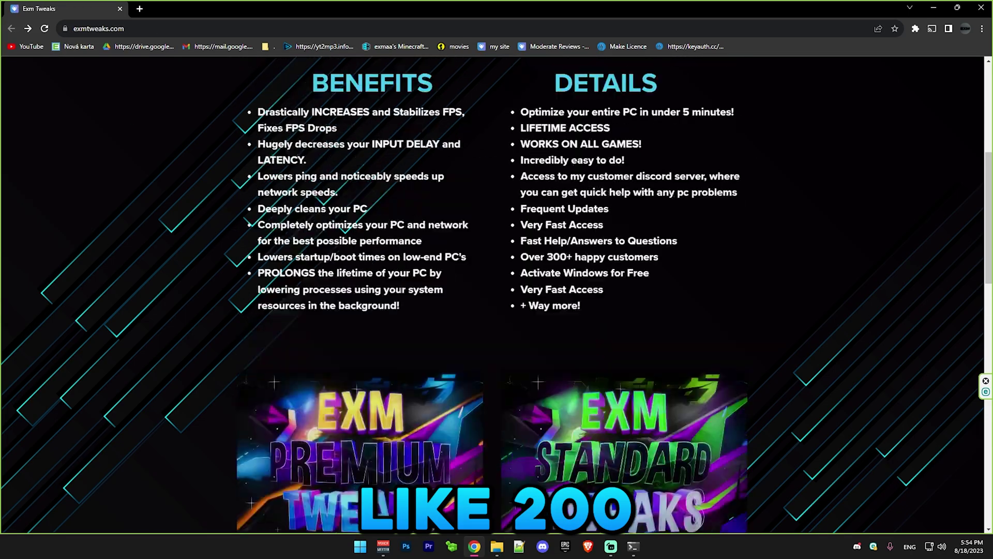
{"action": "scroll", "coordinate": [675, 456], "scroll_direction": "down", "scroll_amount": 5}
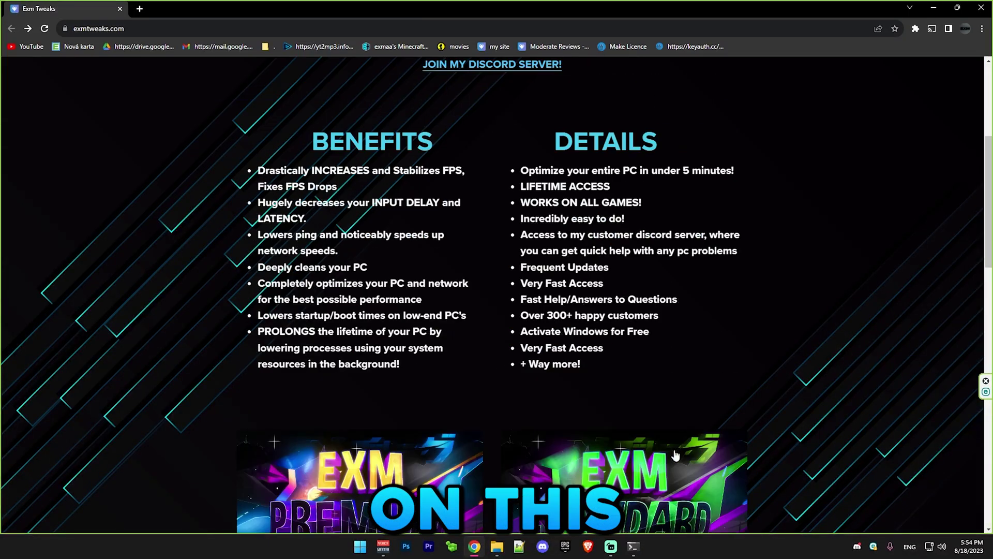
{"action": "left_click", "coordinate": [617, 458]}
{"action": "scroll", "coordinate": [421, 287], "scroll_direction": "down", "scroll_amount": 8}
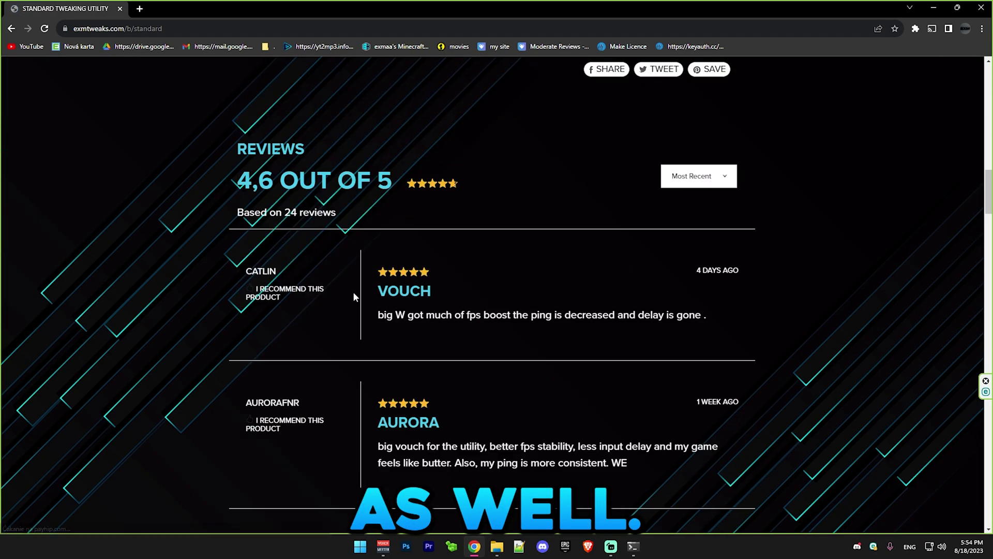
{"action": "scroll", "coordinate": [346, 287], "scroll_direction": "up", "scroll_amount": 1}
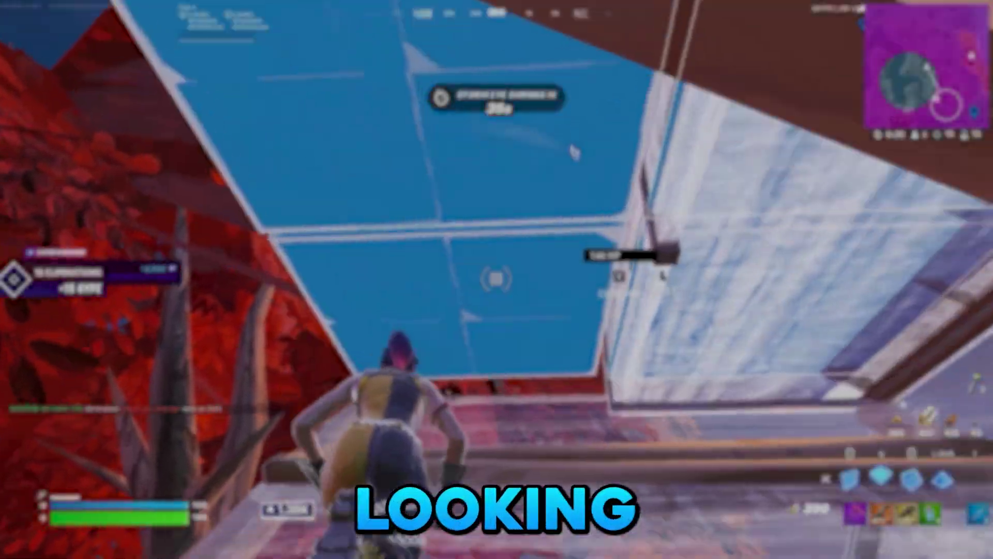